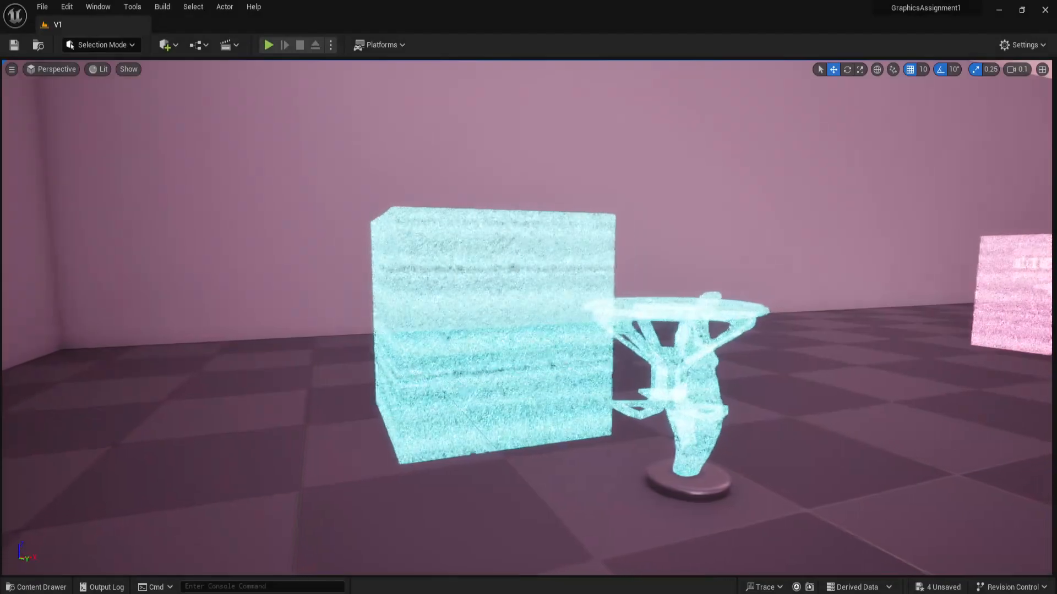
- Inspect the hologram objects in the level, then hologramMaterial's Colour Parameter and its override in hologramInstance
{"action": "key", "text": "d"}
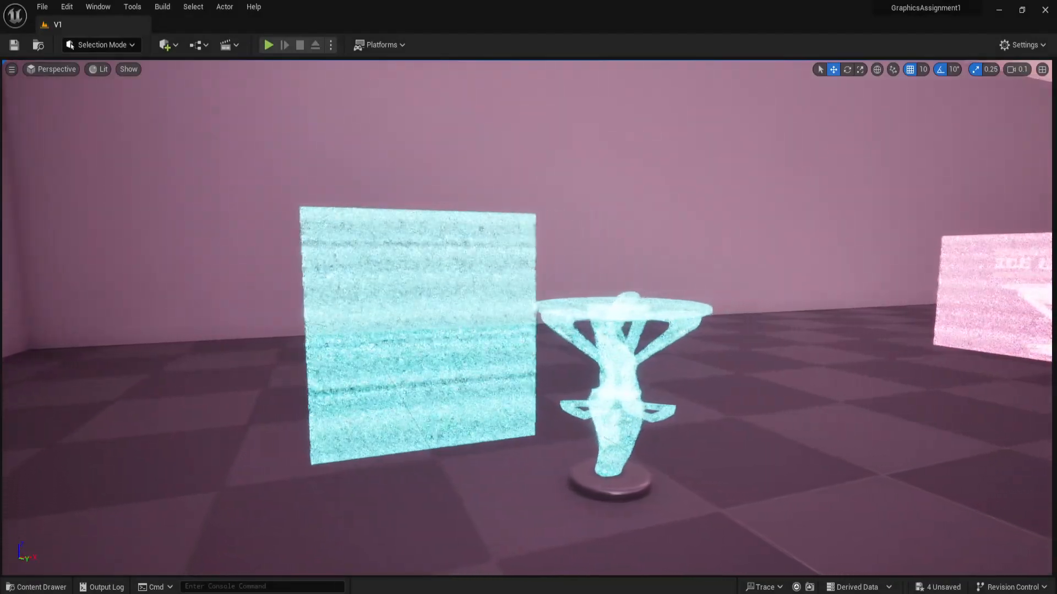
{"action": "key", "text": "d"}
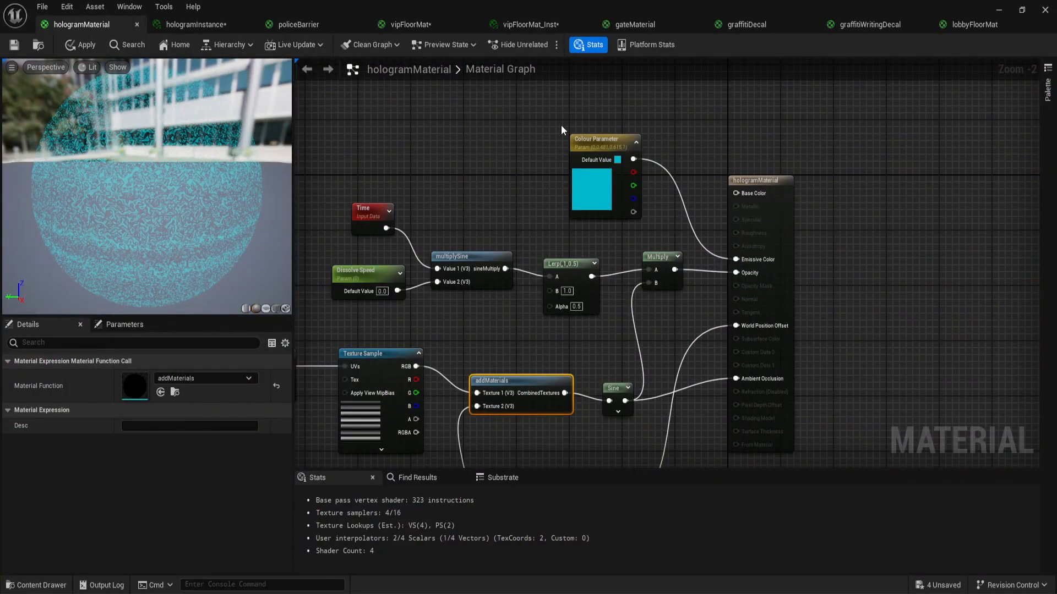
{"action": "left_click_drag", "start_coordinate": [560, 125], "coordinate": [646, 219]}
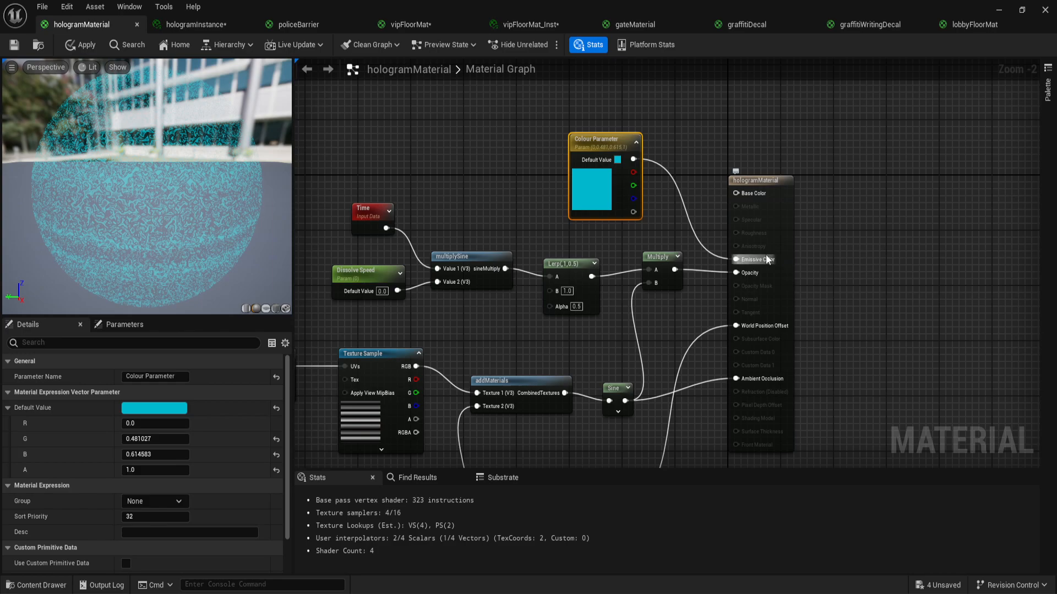
{"action": "left_click", "coordinate": [190, 28]}
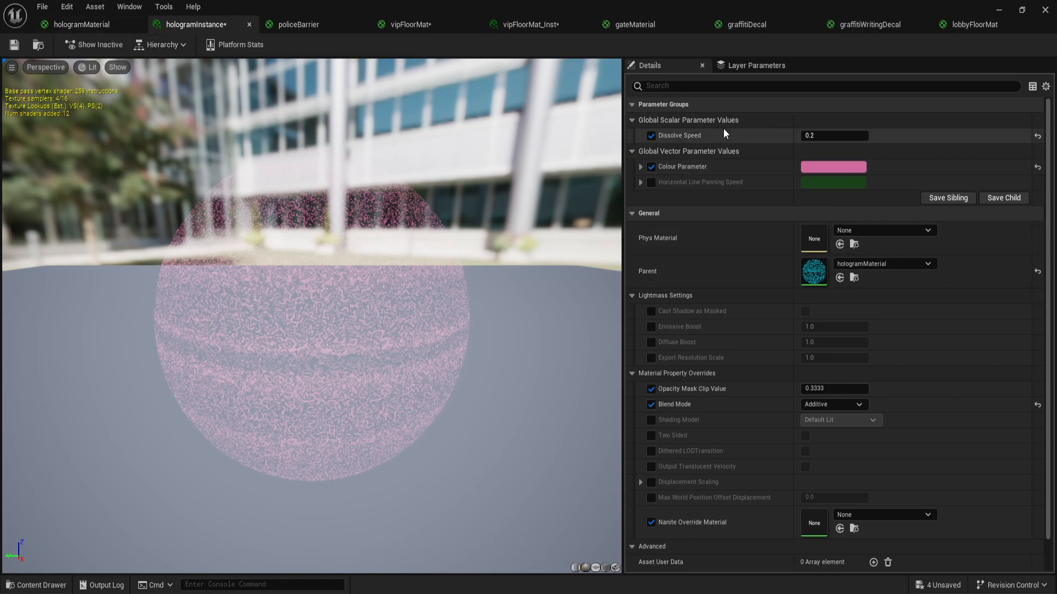
{"action": "left_click", "coordinate": [76, 26]}
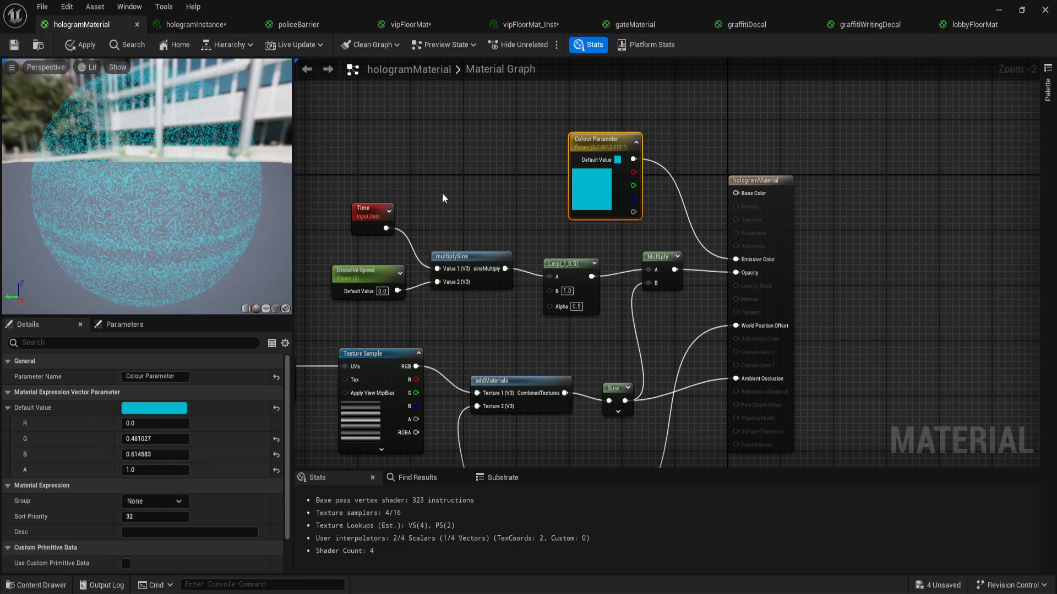
- Examine the hologramMaterial opacity chain from Time and Dissolve Speed through multiplySine to the Lerp node
{"action": "right_click_drag", "start_coordinate": [419, 189], "coordinate": [493, 176]}
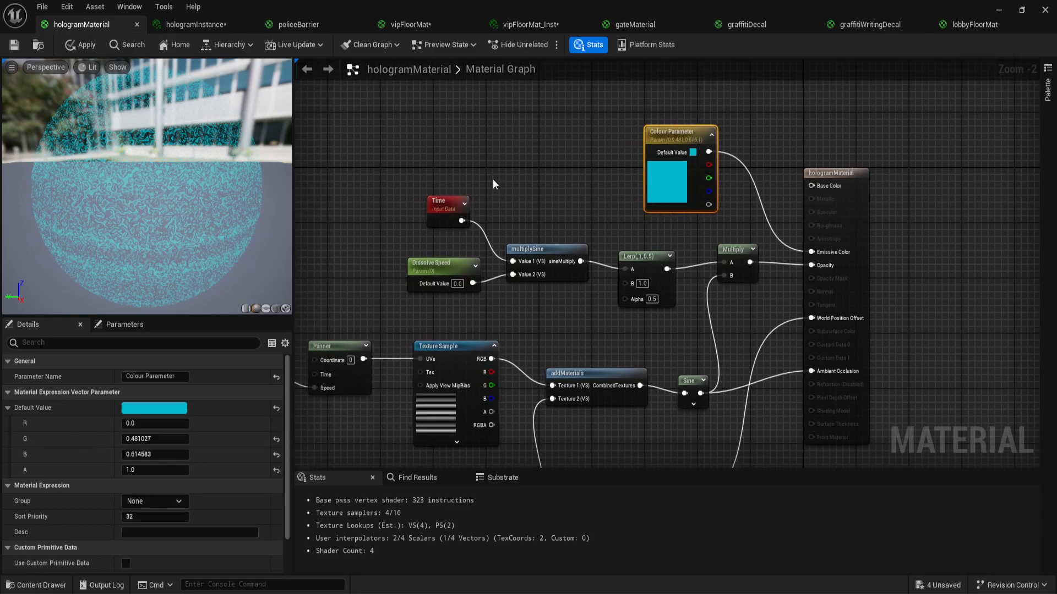
{"action": "left_click_drag", "start_coordinate": [346, 207], "coordinate": [634, 333]}
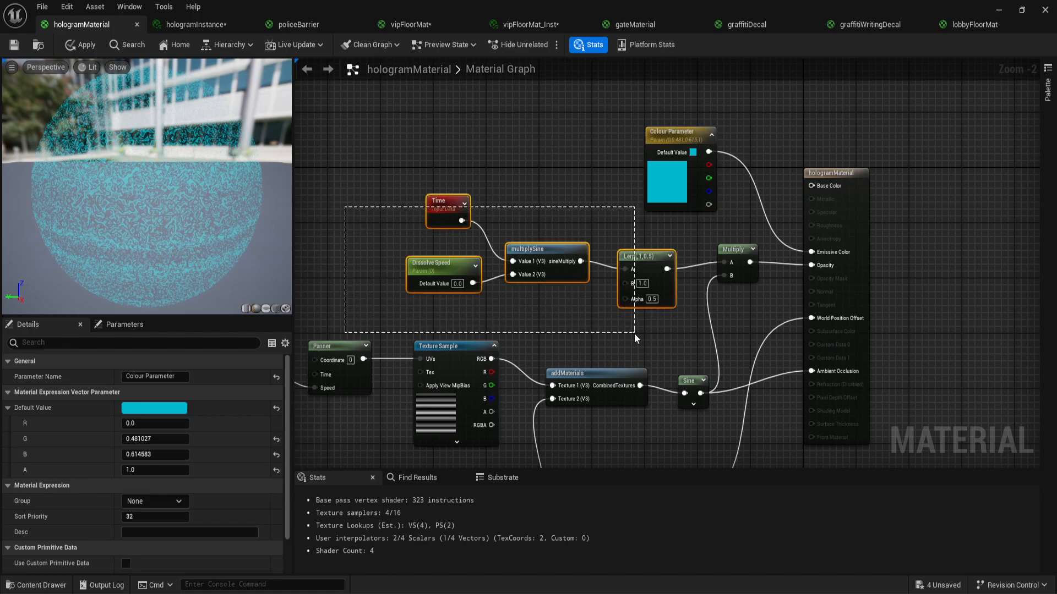
{"action": "right_click_drag", "start_coordinate": [577, 172], "coordinate": [509, 195]}
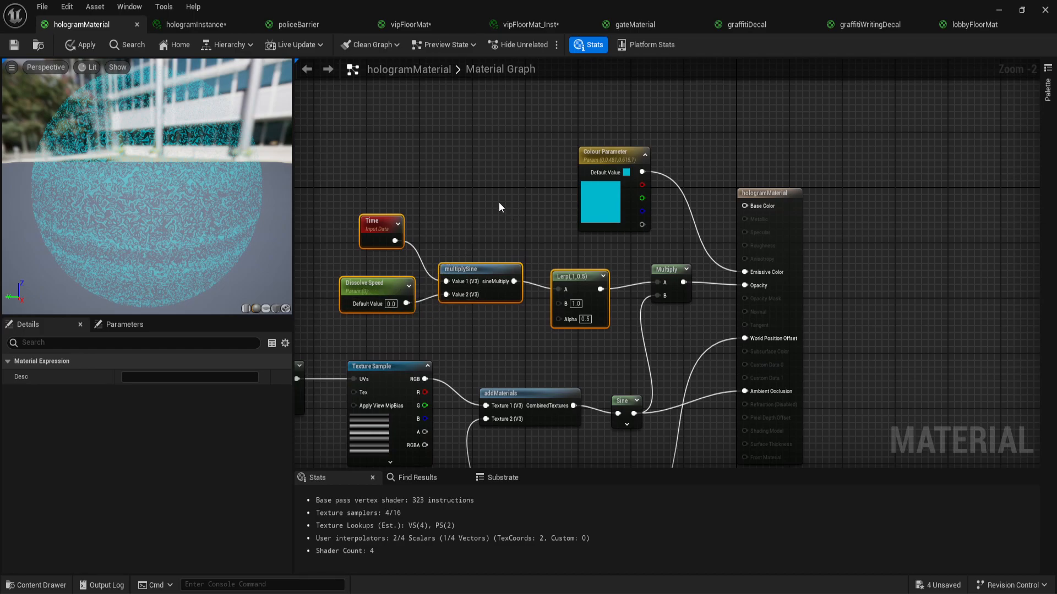
{"action": "right_click_drag", "start_coordinate": [515, 240], "coordinate": [522, 215]}
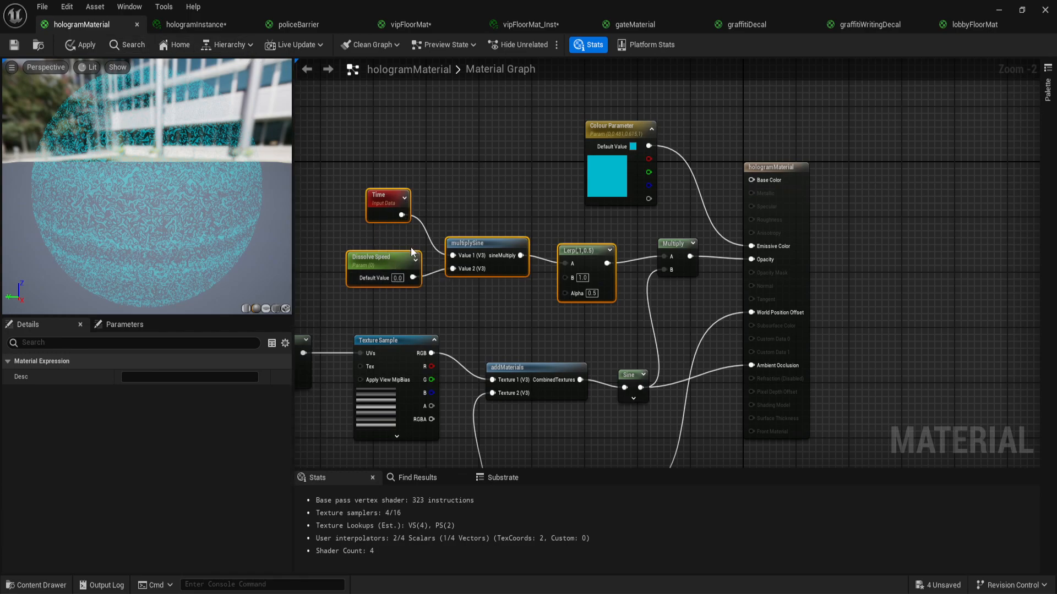
{"action": "right_click_drag", "start_coordinate": [532, 190], "coordinate": [512, 200]}
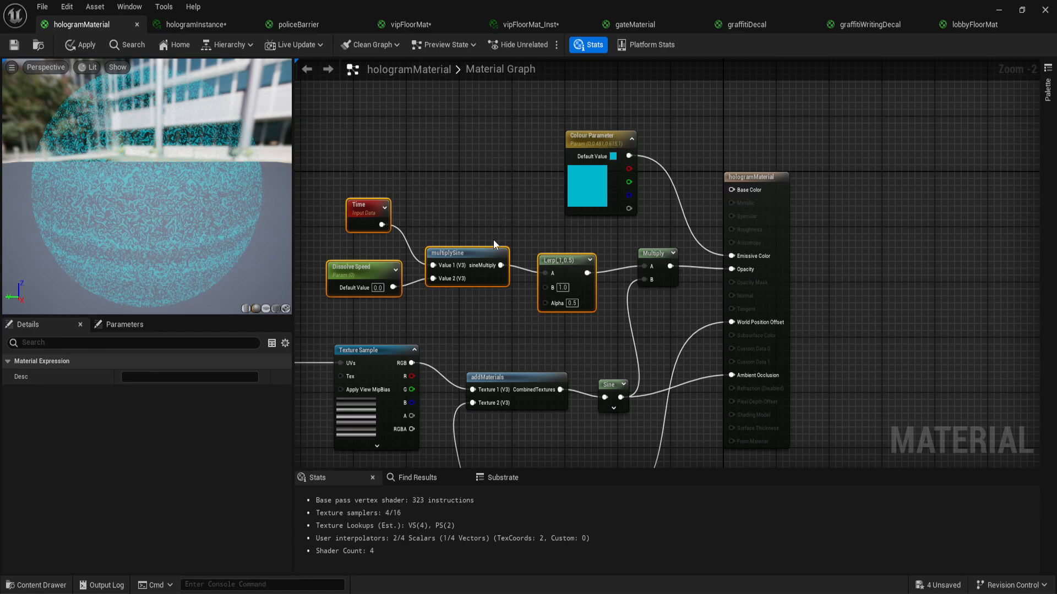
{"action": "left_click", "coordinate": [567, 265]}
- Examine the scrolling line texture branch and inspect the Horizontal Line Panning Speed parameter that feeds its Panner
{"action": "right_click_drag", "start_coordinate": [476, 377], "coordinate": [622, 295]}
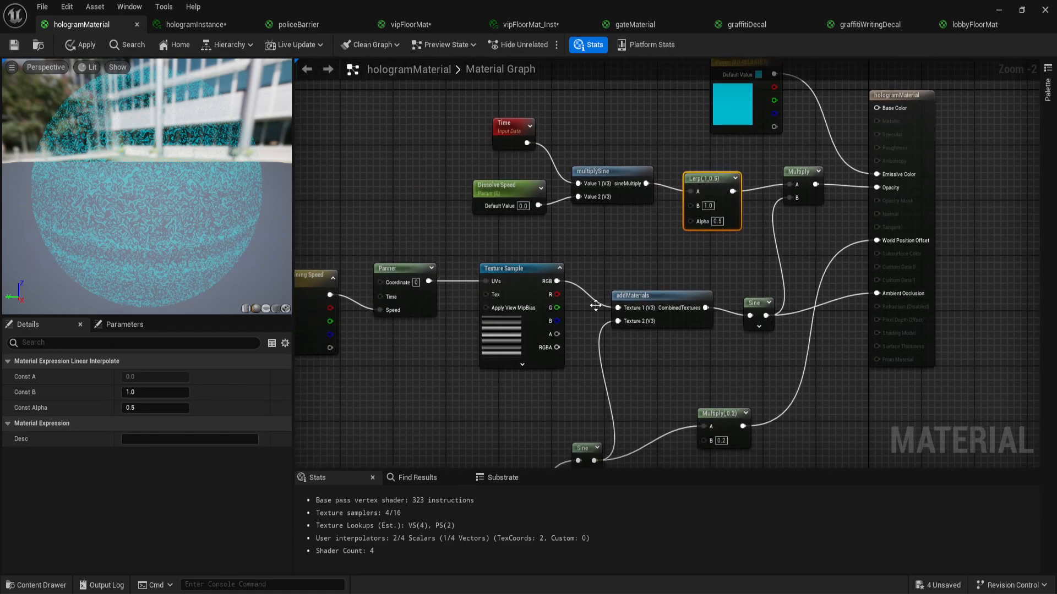
{"action": "right_click_drag", "start_coordinate": [437, 389], "coordinate": [535, 358]}
{"action": "left_click_drag", "start_coordinate": [303, 246], "coordinate": [670, 383]}
{"action": "right_click_drag", "start_coordinate": [670, 383], "coordinate": [565, 386]}
{"action": "left_click", "coordinate": [566, 385]}
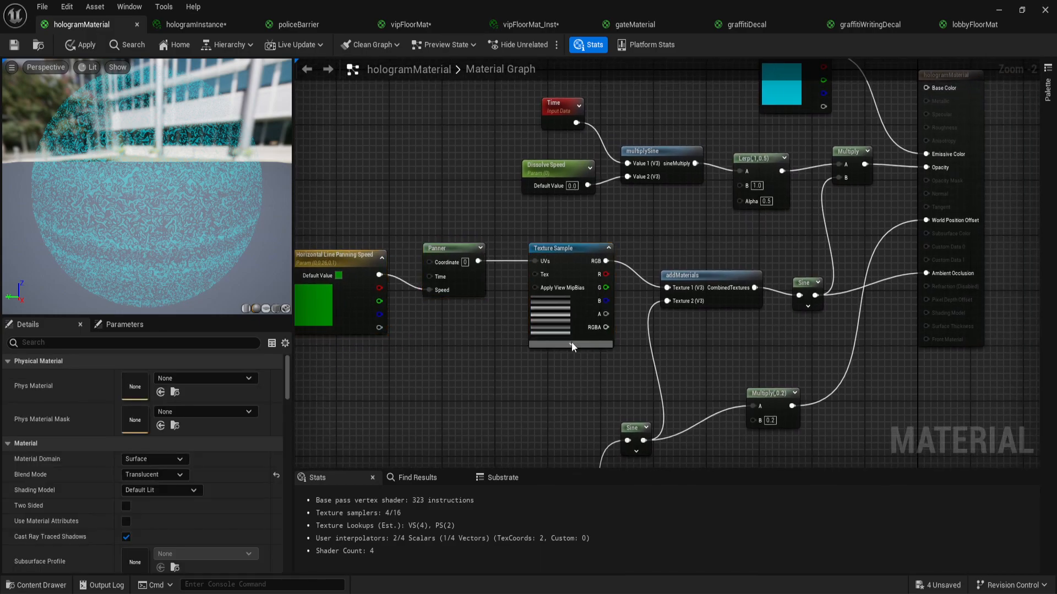
{"action": "right_click_drag", "start_coordinate": [487, 356], "coordinate": [529, 353]}
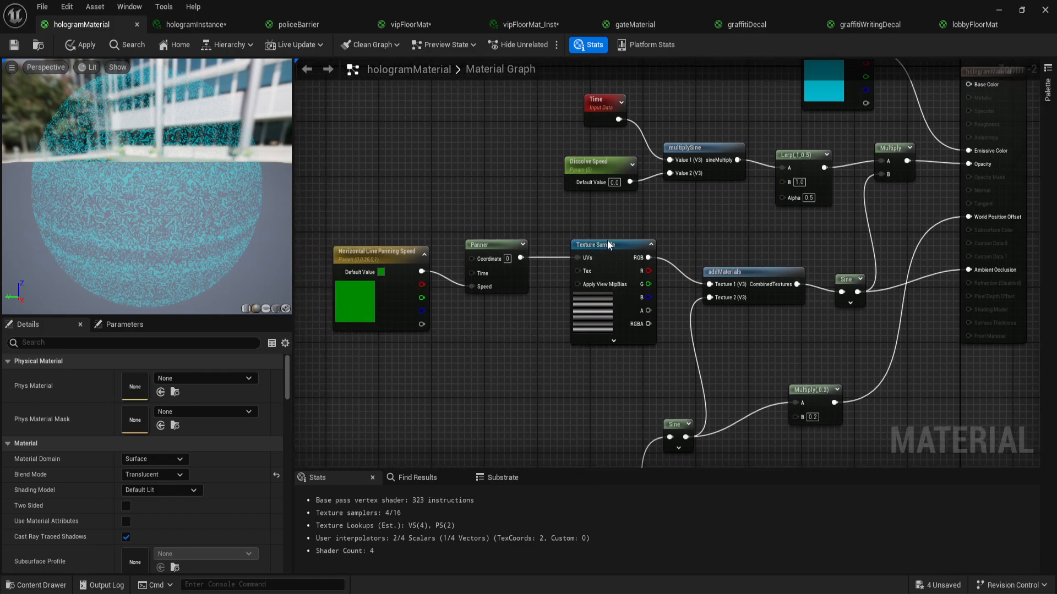
{"action": "left_click", "coordinate": [394, 322]}
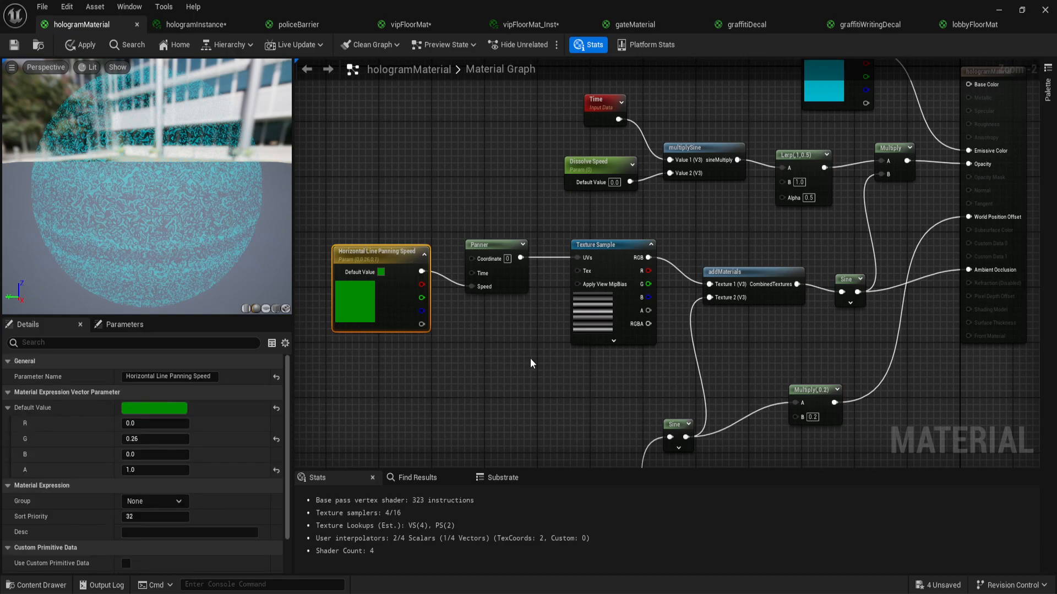
- Open the addMaterials function and examine how its two texture inputs are added into the CombinedTextures output
{"action": "right_click_drag", "start_coordinate": [532, 356], "coordinate": [458, 335]}
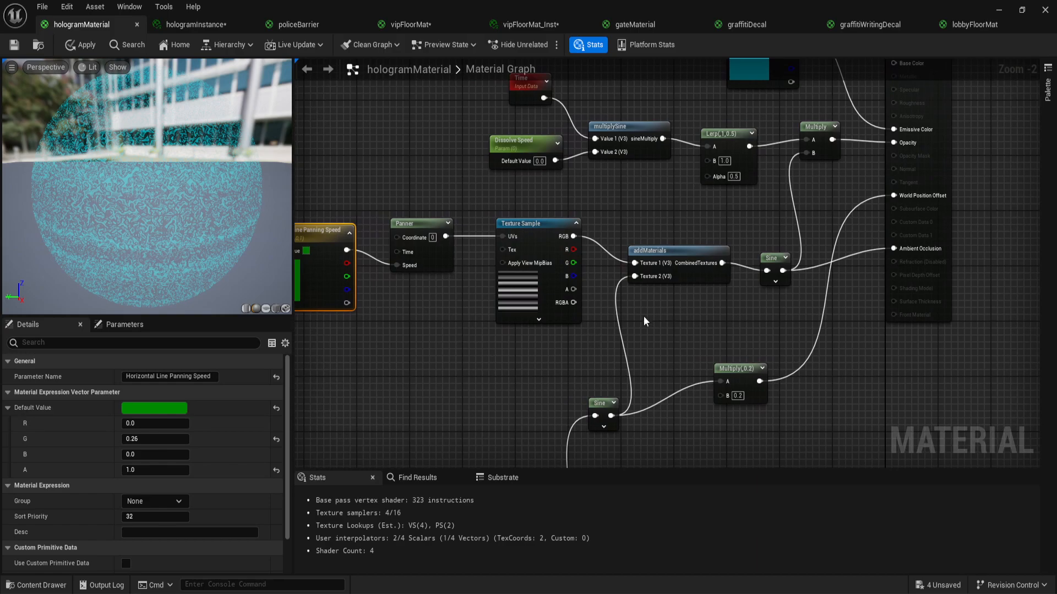
{"action": "left_click", "coordinate": [671, 252]}
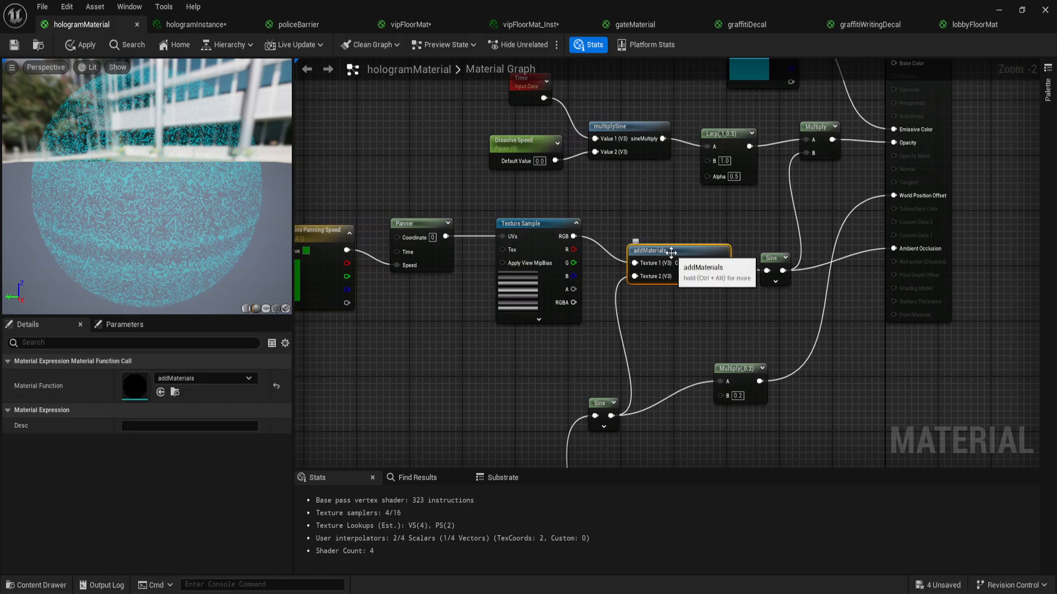
{"action": "double_click", "coordinate": [671, 252]}
{"action": "left_click_drag", "start_coordinate": [330, 107], "coordinate": [861, 441]}
{"action": "key", "text": "Home"}
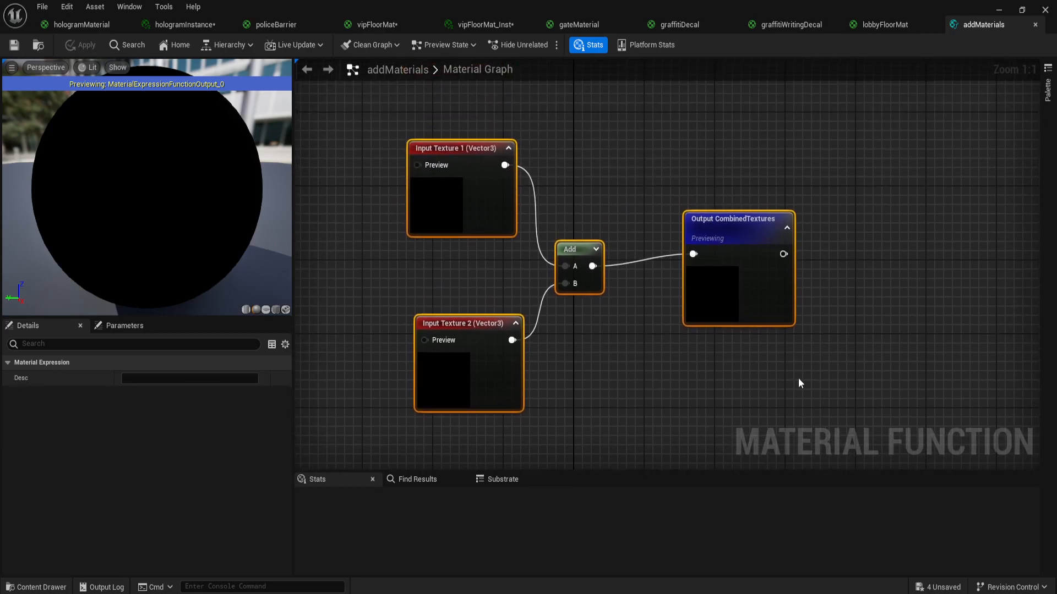
{"action": "left_click_drag", "start_coordinate": [355, 110], "coordinate": [851, 441]}
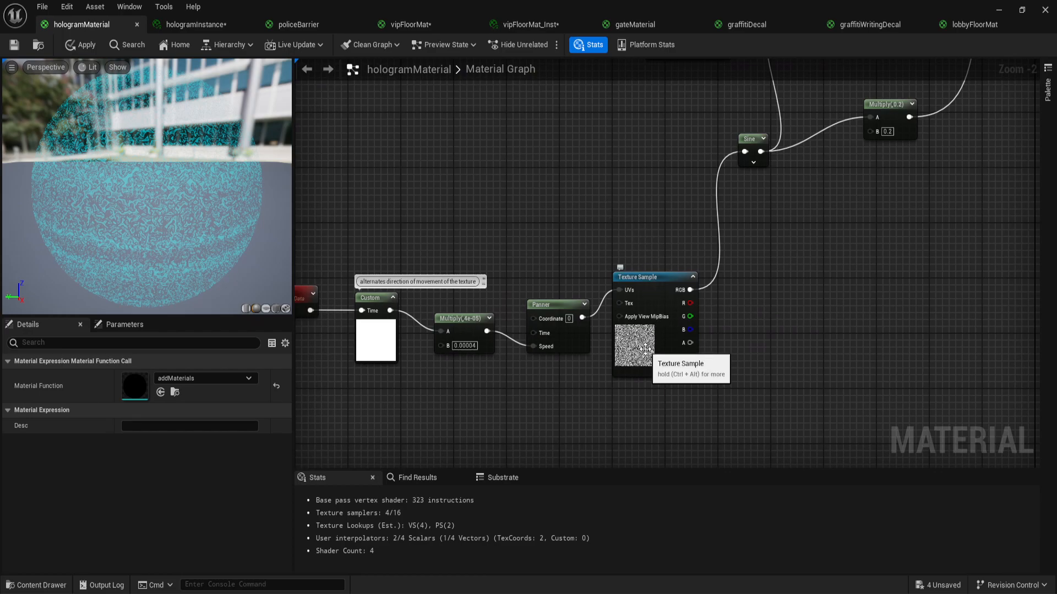
- Examine the noise texture branch of hologramMaterial, inspecting its Panner, the Custom direction code and the Time node
{"action": "scroll", "coordinate": [596, 351], "scroll_direction": "up", "scroll_amount": 2}
{"action": "right_click_drag", "start_coordinate": [467, 368], "coordinate": [619, 390]}
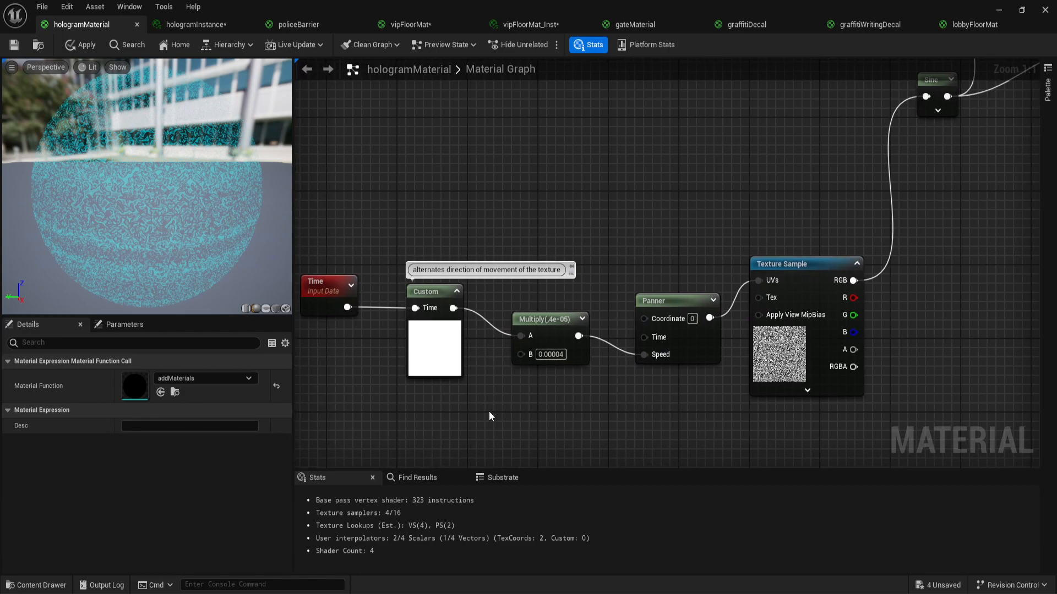
{"action": "left_click_drag", "start_coordinate": [673, 259], "coordinate": [688, 416]}
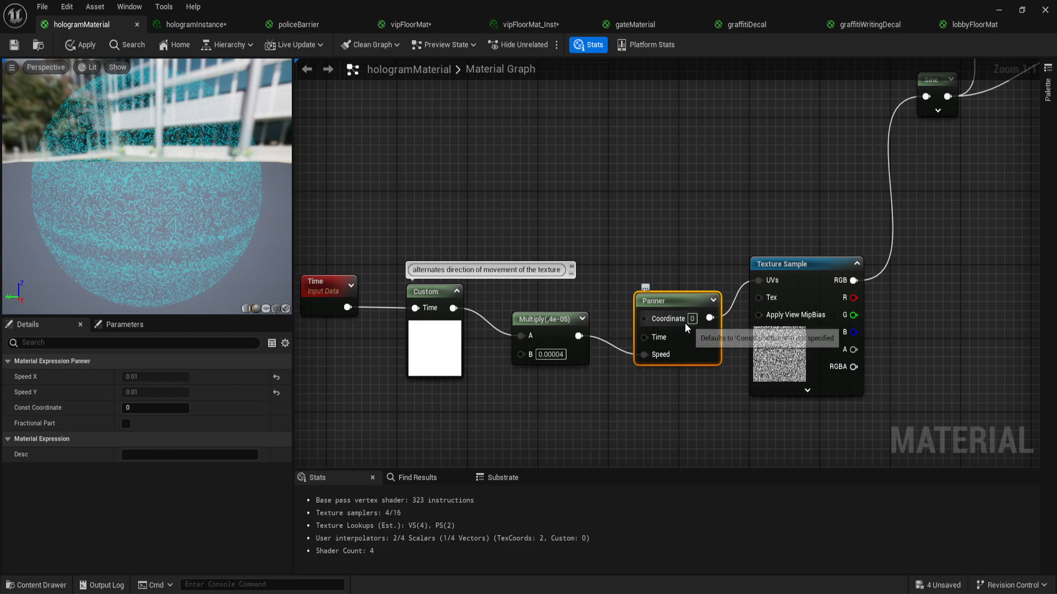
{"action": "right_click_drag", "start_coordinate": [569, 392], "coordinate": [627, 405]}
{"action": "left_click_drag", "start_coordinate": [373, 216], "coordinate": [616, 411]}
{"action": "left_click", "coordinate": [492, 361]}
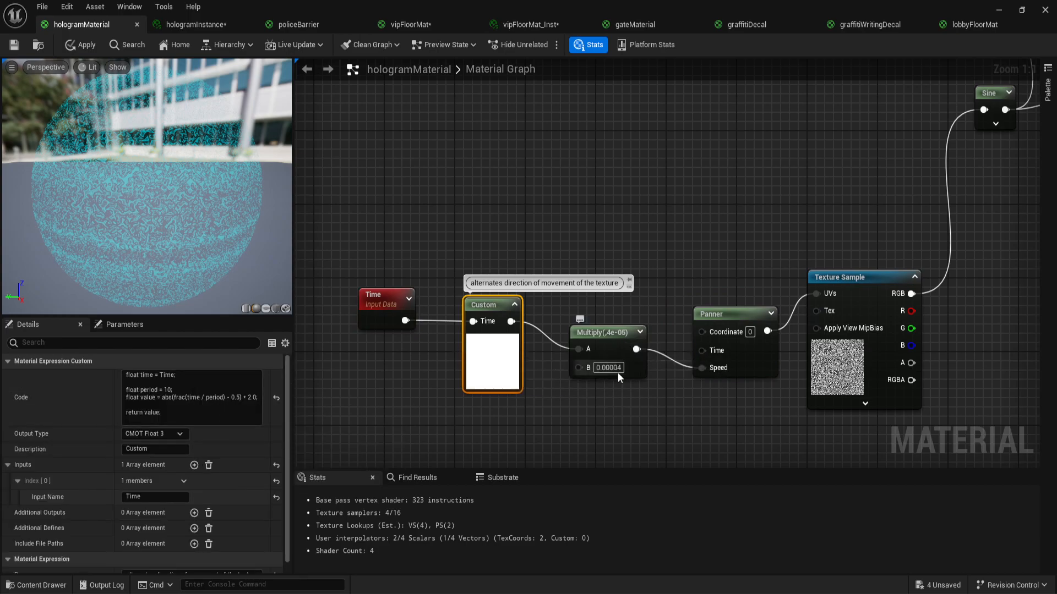
{"action": "right_click_drag", "start_coordinate": [741, 387], "coordinate": [689, 393]}
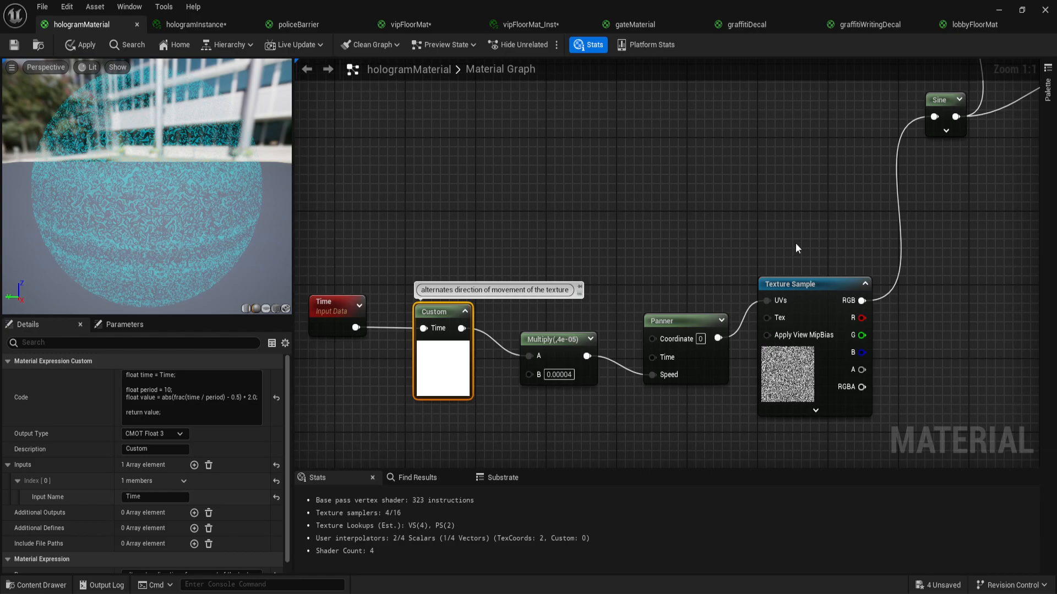
{"action": "right_click_drag", "start_coordinate": [640, 113], "coordinate": [573, 196]}
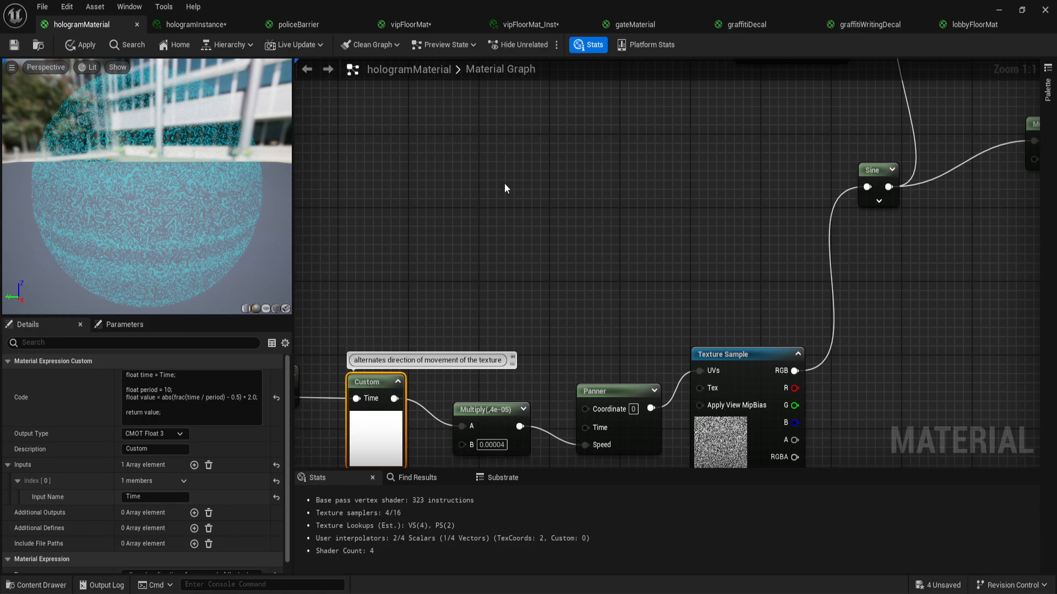
{"action": "right_click_drag", "start_coordinate": [471, 219], "coordinate": [524, 230]}
{"action": "left_click", "coordinate": [376, 331]}
- Trace the combined texture and noise branches of hologramMaterial through their Sine and Multiply nodes to the material output
{"action": "right_click_drag", "start_coordinate": [754, 182], "coordinate": [707, 325]}
{"action": "scroll", "coordinate": [613, 264], "scroll_direction": "down", "scroll_amount": 2}
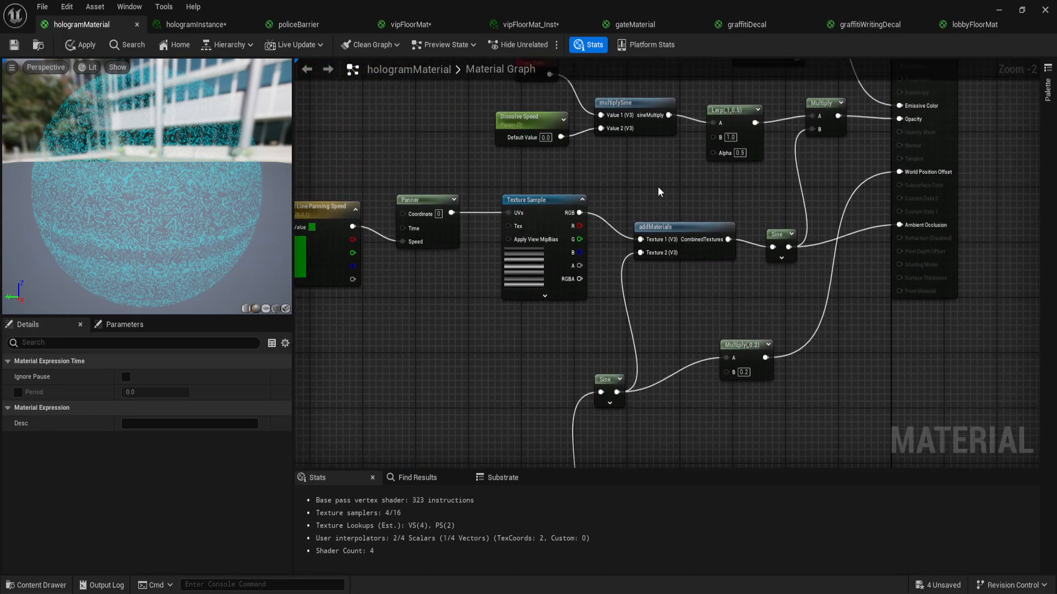
{"action": "right_click_drag", "start_coordinate": [652, 376], "coordinate": [653, 255]}
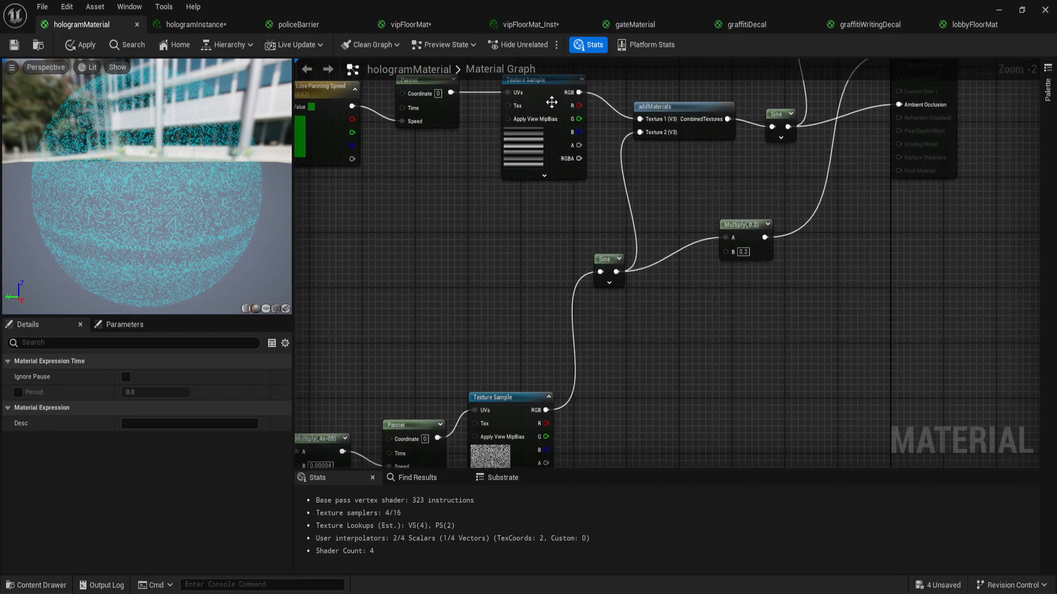
{"action": "right_click_drag", "start_coordinate": [705, 162], "coordinate": [593, 327]}
{"action": "right_click_drag", "start_coordinate": [832, 186], "coordinate": [793, 250]}
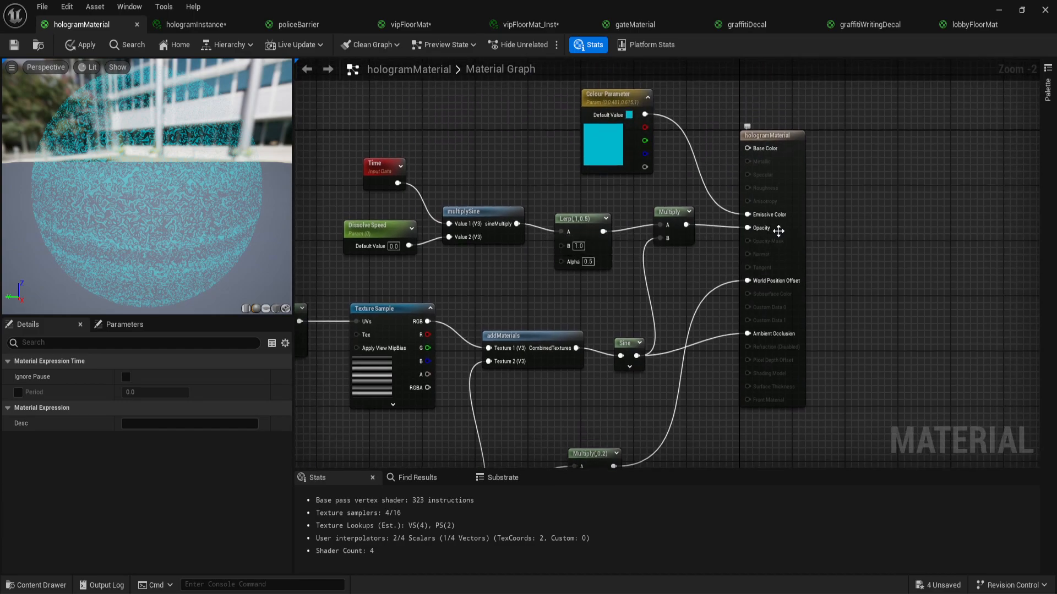
{"action": "left_click_drag", "start_coordinate": [772, 118], "coordinate": [790, 418]}
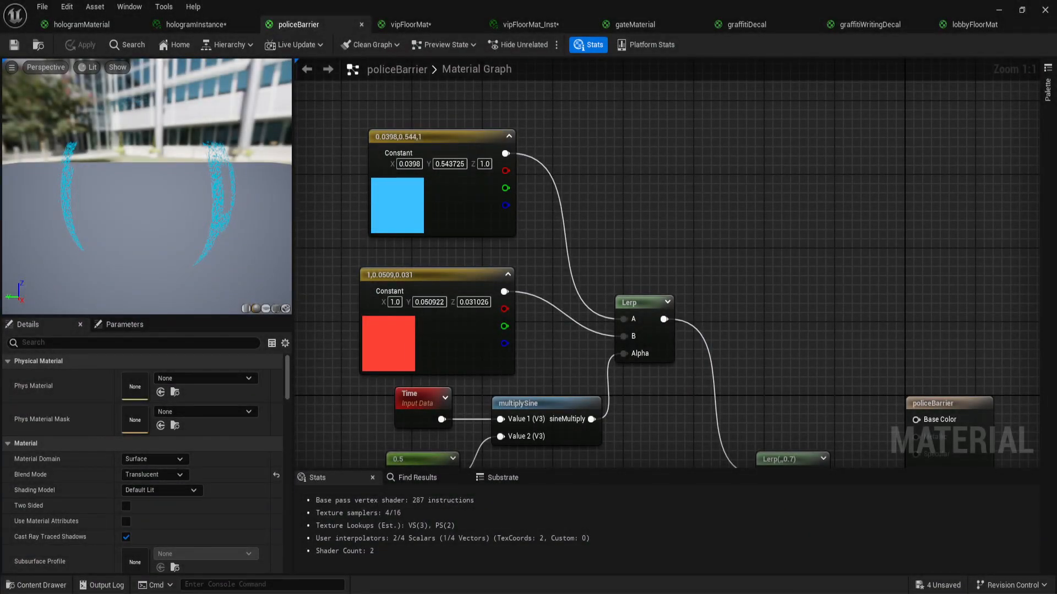
- Examine the policeBarrier colour blend, covering the blue and red constants, their Lerp and the Time-driven multiplySine alpha
{"action": "right_click_drag", "start_coordinate": [618, 224], "coordinate": [612, 195]}
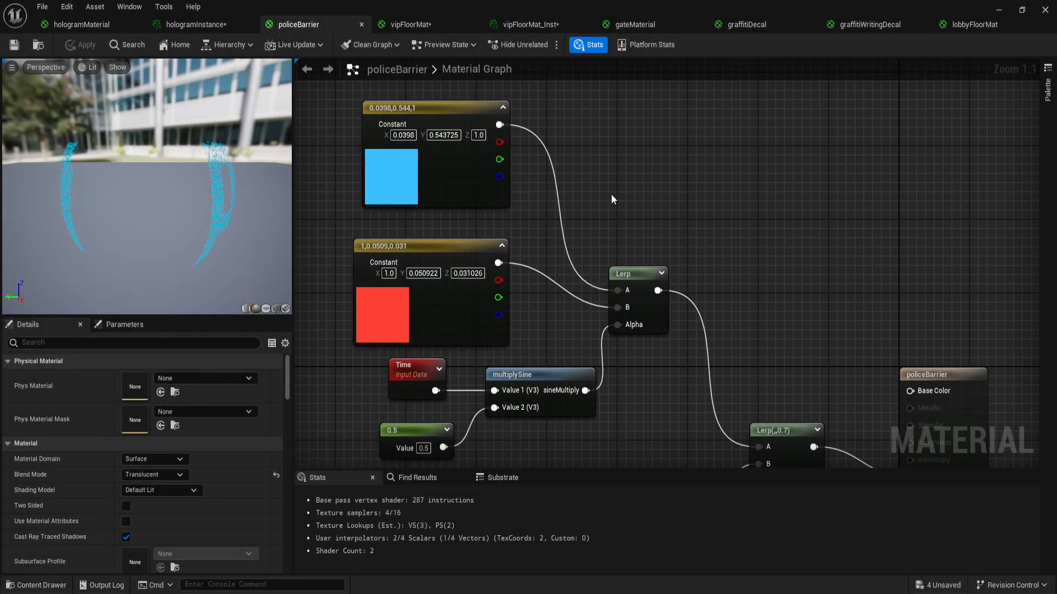
{"action": "left_click_drag", "start_coordinate": [526, 166], "coordinate": [531, 293]}
{"action": "right_click_drag", "start_coordinate": [695, 233], "coordinate": [682, 210]}
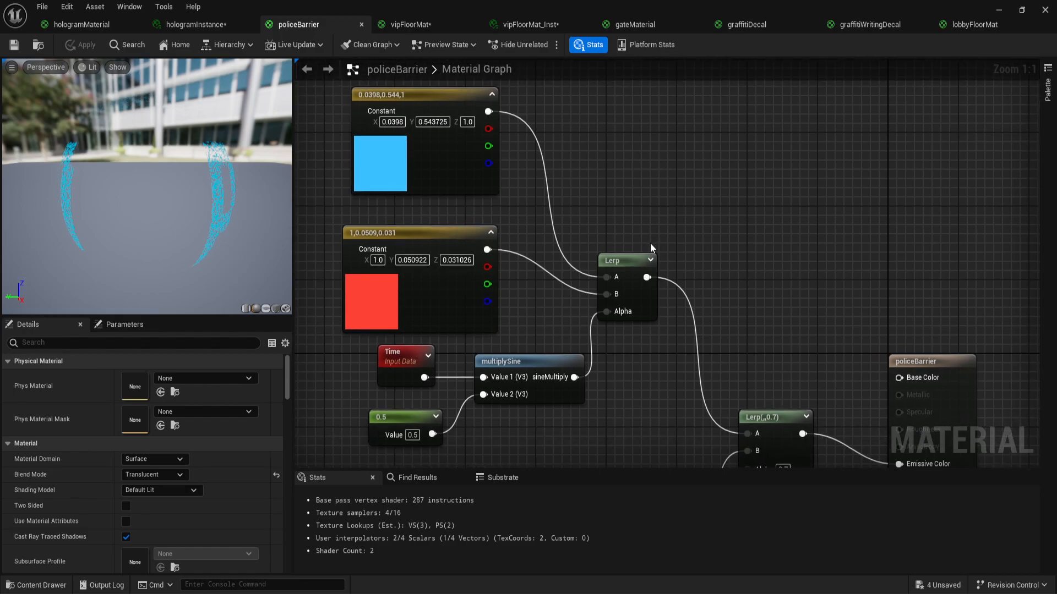
{"action": "scroll", "coordinate": [643, 363], "scroll_direction": "down", "scroll_amount": 1}
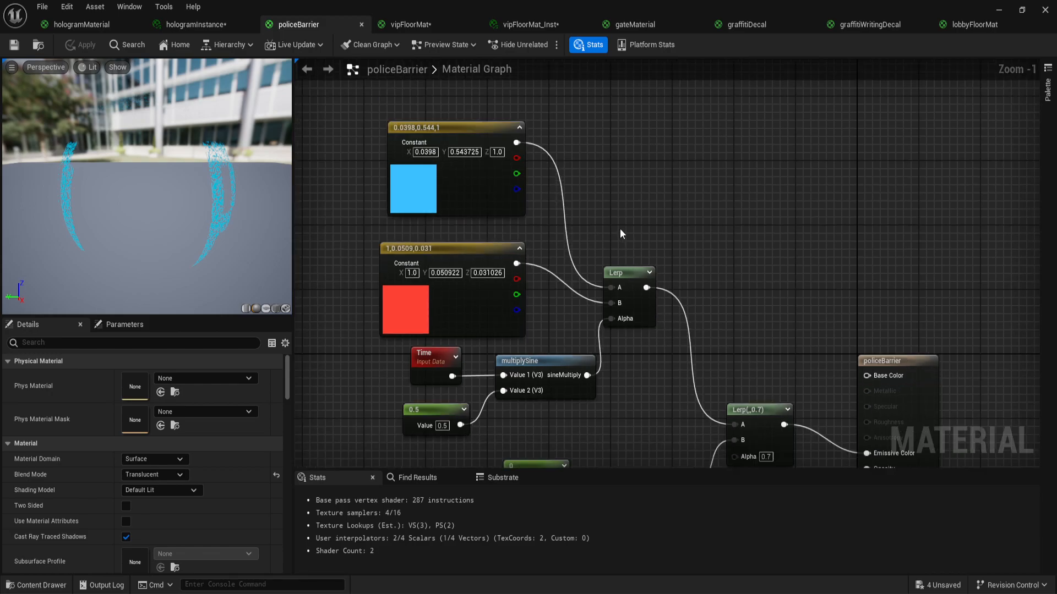
{"action": "left_click", "coordinate": [633, 301]}
{"action": "left_click_drag", "start_coordinate": [611, 265], "coordinate": [645, 374]}
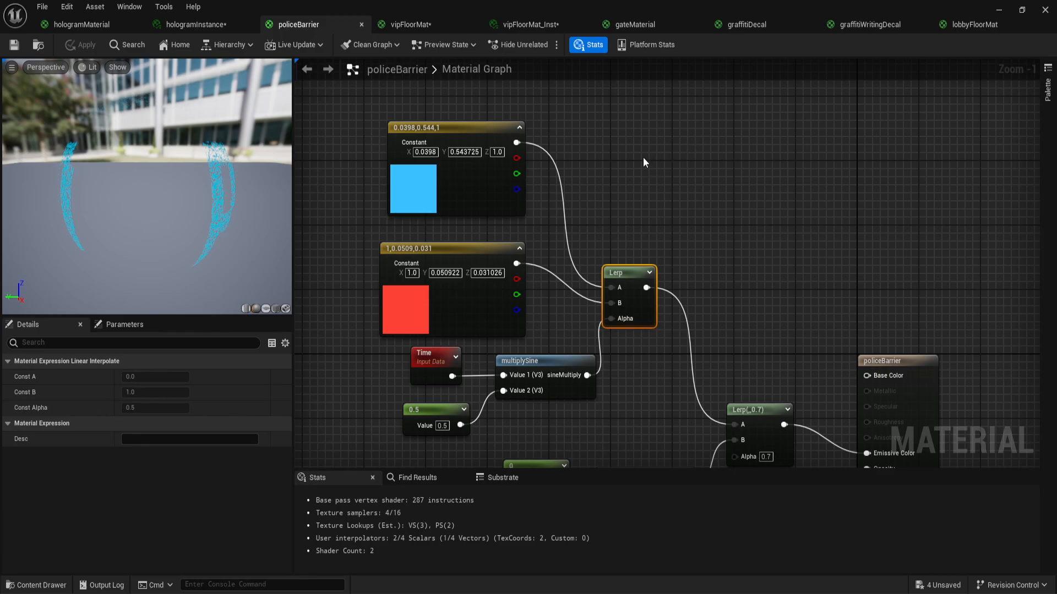
{"action": "right_click_drag", "start_coordinate": [572, 319], "coordinate": [736, 149]}
{"action": "left_click_drag", "start_coordinate": [398, 265], "coordinate": [623, 338]}
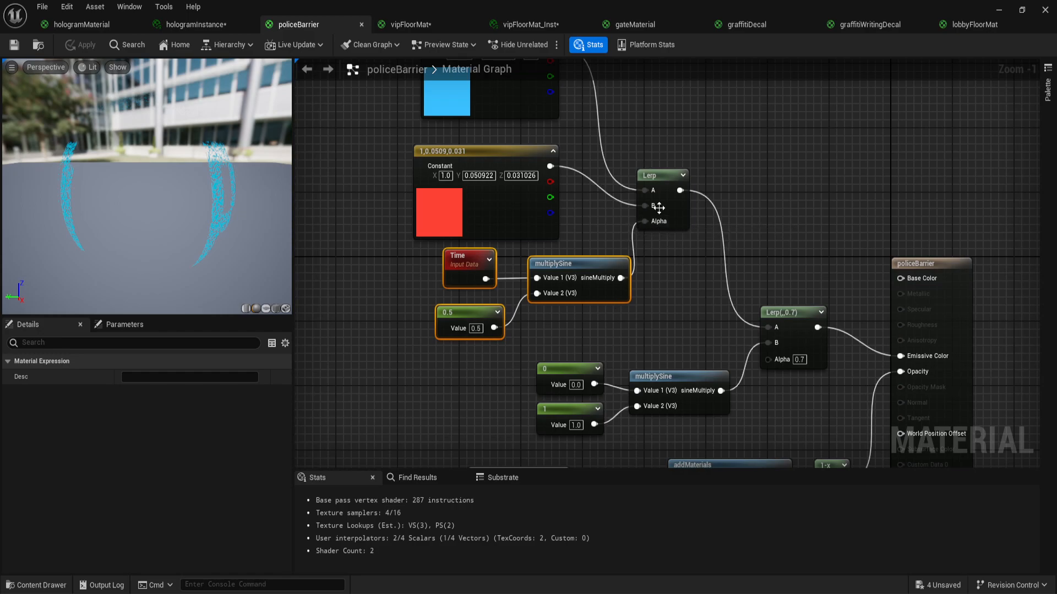
- Examine policeBarrier's second Lerp feeding Emissive Color and the multiplySine with constants 0 and 1 connected to it
{"action": "right_click_drag", "start_coordinate": [713, 316], "coordinate": [672, 240]}
{"action": "right_click_drag", "start_coordinate": [748, 345], "coordinate": [717, 312]}
{"action": "left_click_drag", "start_coordinate": [685, 189], "coordinate": [748, 303]}
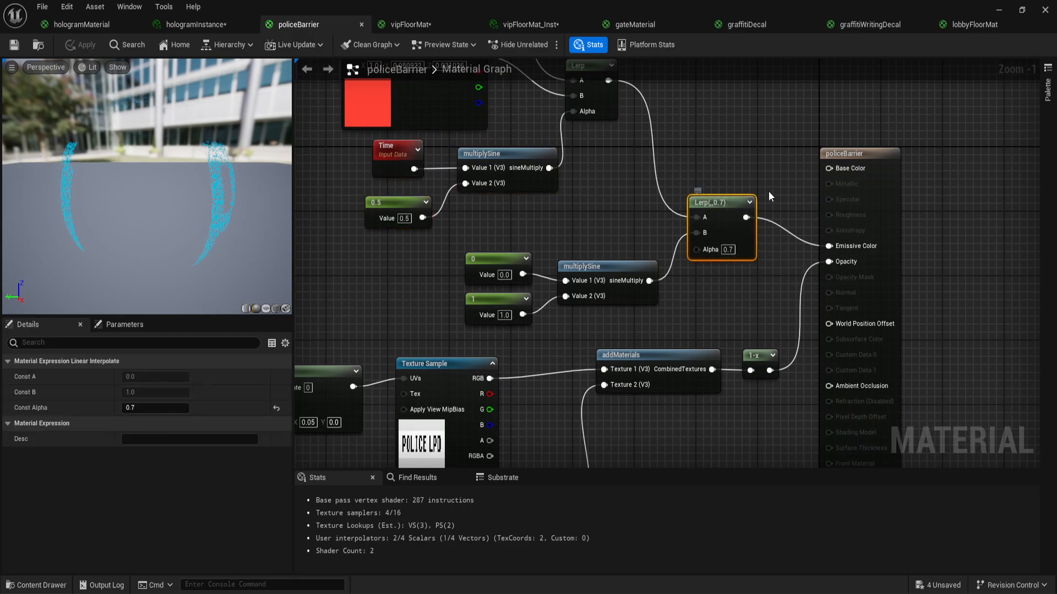
{"action": "right_click_drag", "start_coordinate": [692, 293], "coordinate": [732, 286]}
{"action": "left_click_drag", "start_coordinate": [469, 261], "coordinate": [675, 312]}
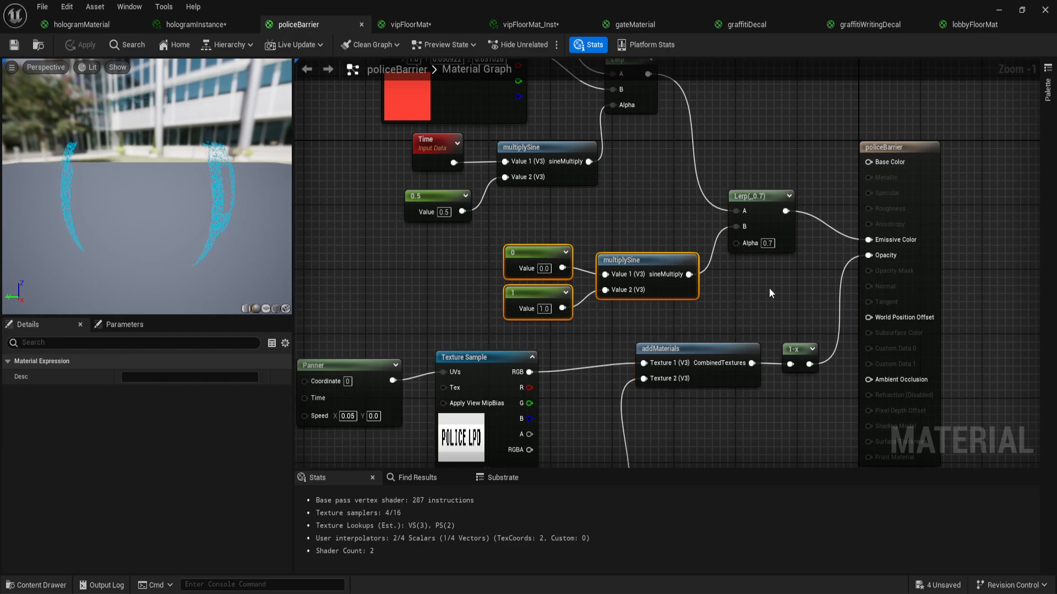
{"action": "right_click_drag", "start_coordinate": [764, 291], "coordinate": [710, 303]}
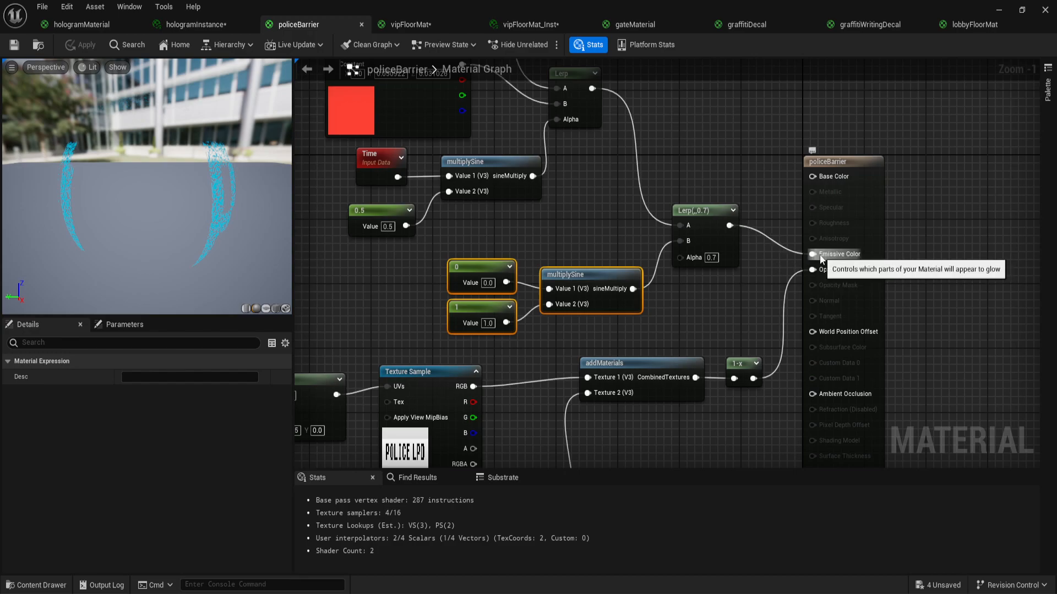
- Review policeBarrier's red and blue colour blend and its path through both Lerp nodes to Emissive Color
{"action": "right_click_drag", "start_coordinate": [720, 162], "coordinate": [762, 249]}
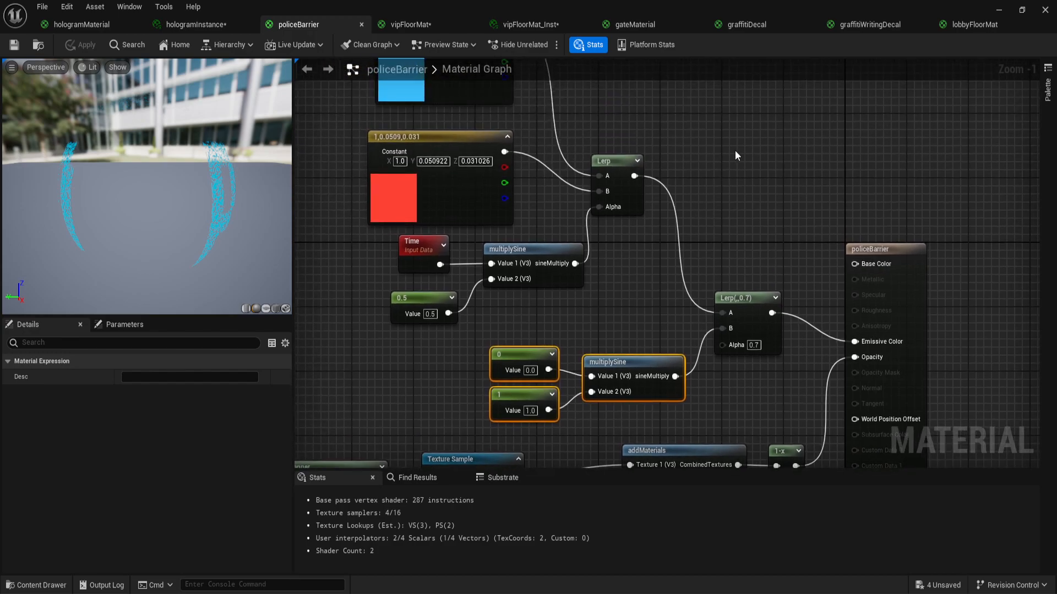
{"action": "scroll", "coordinate": [732, 206], "scroll_direction": "down", "scroll_amount": 1}
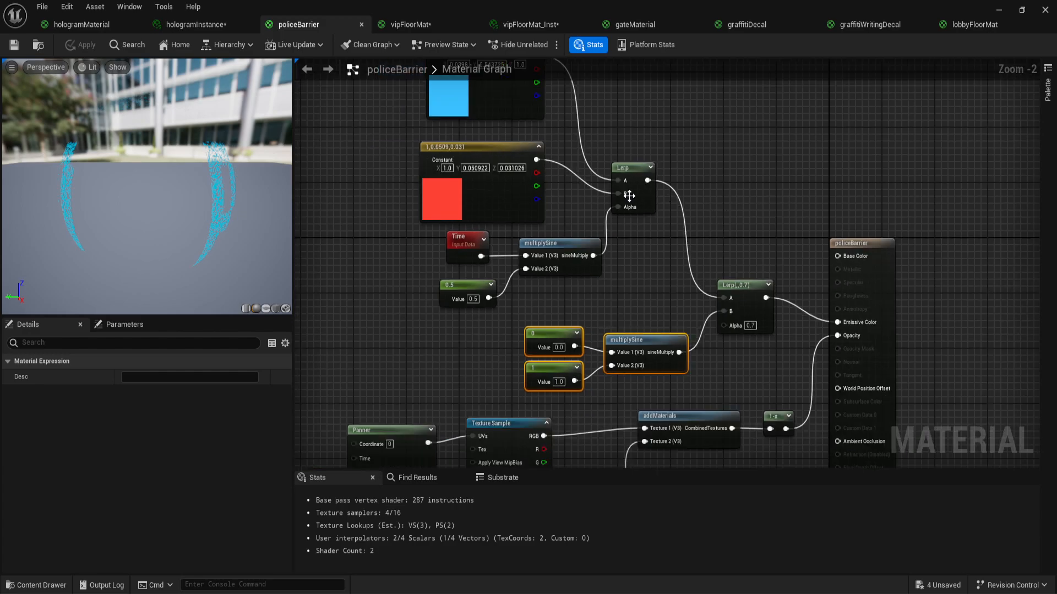
{"action": "left_click_drag", "start_coordinate": [380, 82], "coordinate": [508, 191]}
{"action": "left_click", "coordinate": [731, 209]}
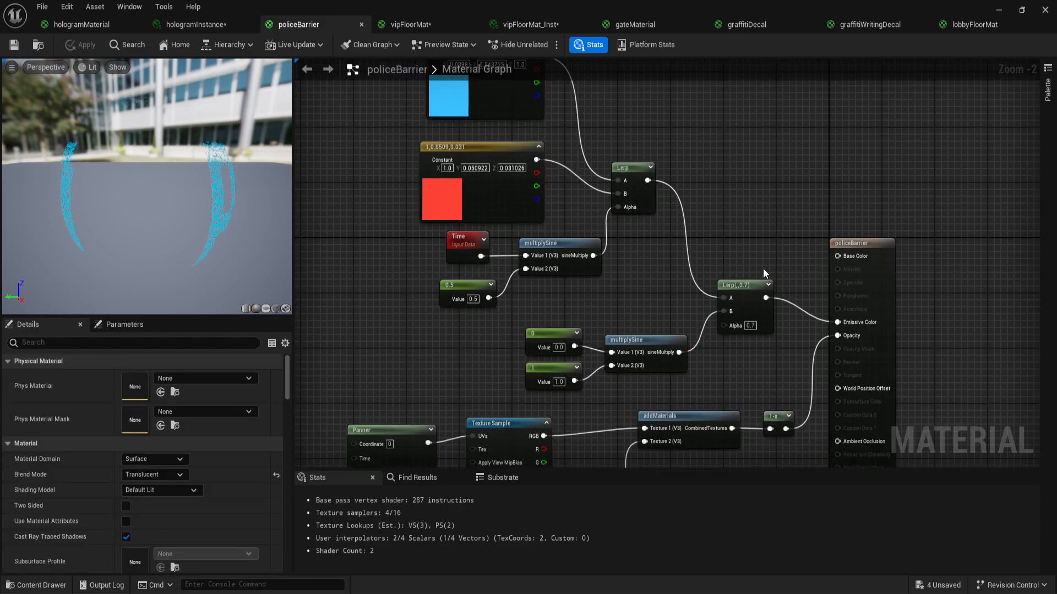
- Examine policeBarrier's POLICE LPD and noise texture branches, covering their Panners and the addMaterials node that combines them
{"action": "right_click_drag", "start_coordinate": [762, 270], "coordinate": [741, 166]}
{"action": "right_click_drag", "start_coordinate": [656, 354], "coordinate": [716, 221]}
{"action": "scroll", "coordinate": [539, 278], "scroll_direction": "up", "scroll_amount": 1}
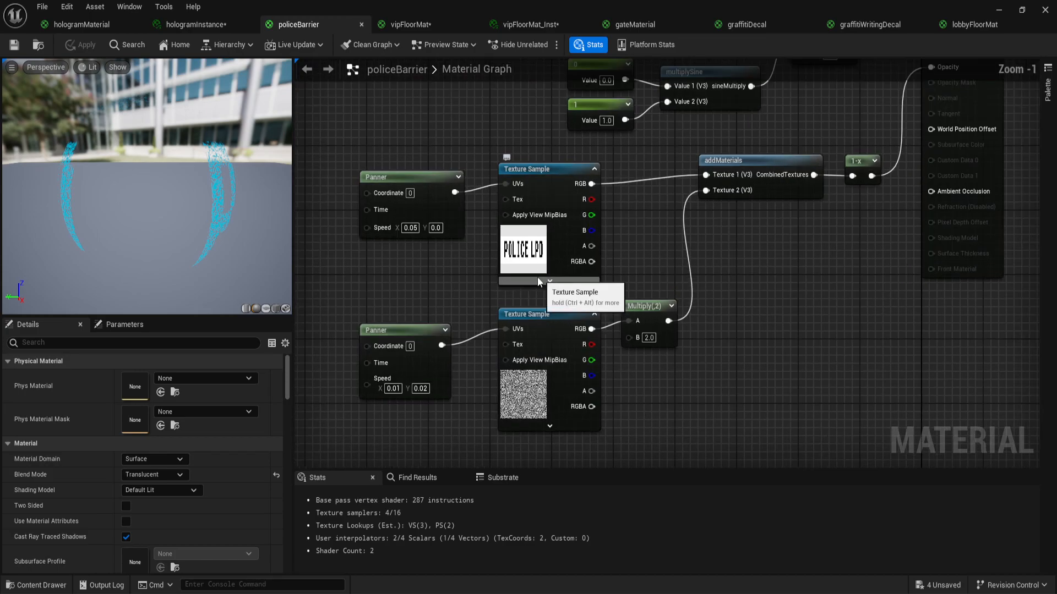
{"action": "left_click_drag", "start_coordinate": [311, 176], "coordinate": [795, 386]}
{"action": "left_click", "coordinate": [761, 172]}
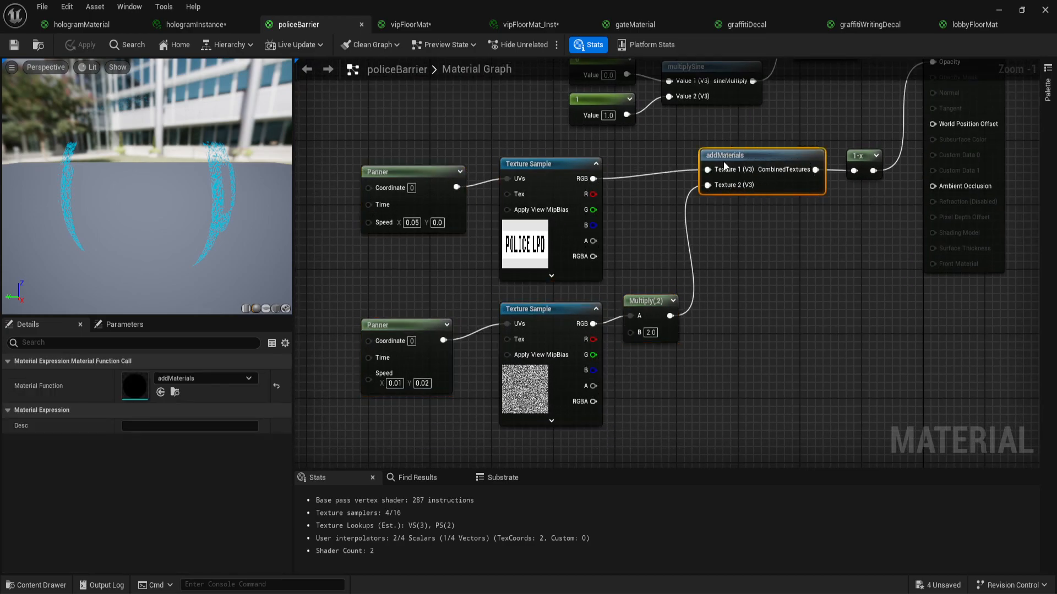
{"action": "left_click", "coordinate": [529, 448]}
{"action": "left_click_drag", "start_coordinate": [477, 419], "coordinate": [352, 126]}
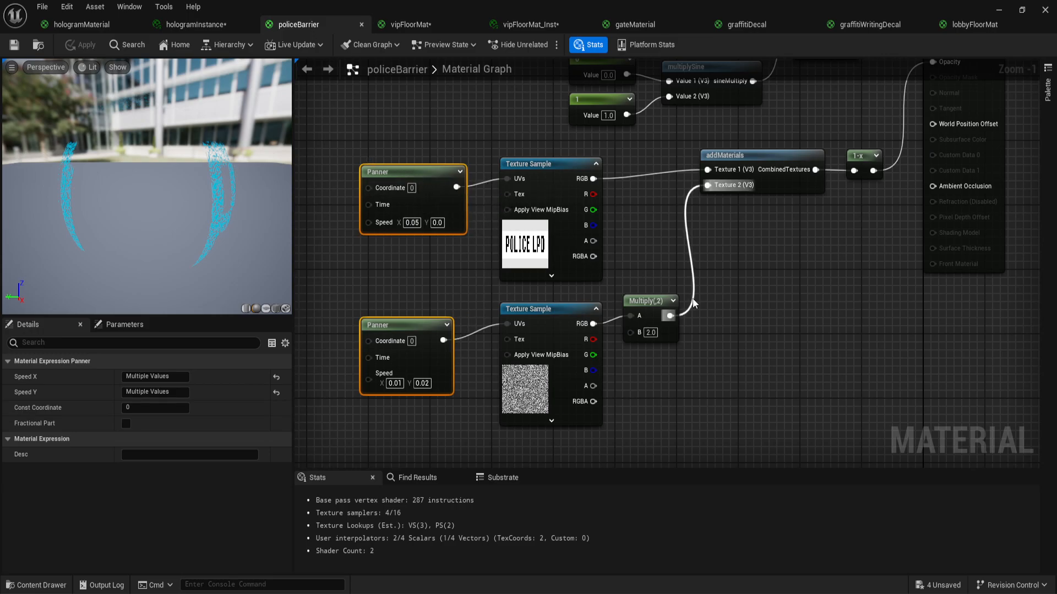
- Trace policeBarrier's addMaterials output through the 1-x node to the Opacity input
{"action": "right_click_drag", "start_coordinate": [741, 266], "coordinate": [681, 301]}
{"action": "left_click", "coordinate": [648, 216]}
{"action": "right_click_drag", "start_coordinate": [596, 288], "coordinate": [699, 275]}
{"action": "scroll", "coordinate": [486, 398], "scroll_direction": "up", "scroll_amount": 1}
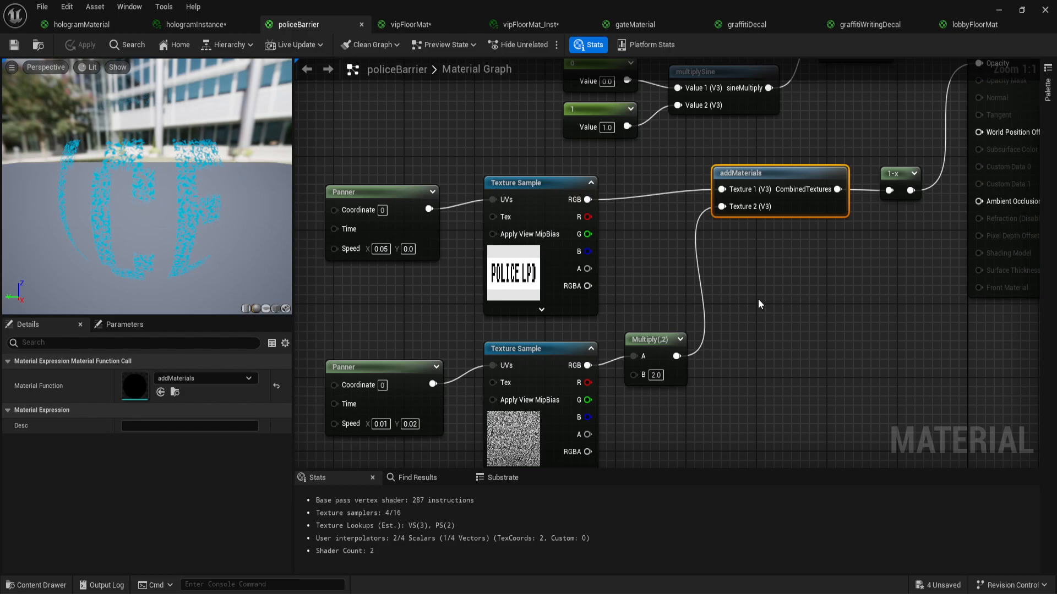
{"action": "scroll", "coordinate": [830, 271], "scroll_direction": "down", "scroll_amount": 1}
{"action": "right_click_drag", "start_coordinate": [829, 271], "coordinate": [543, 348]}
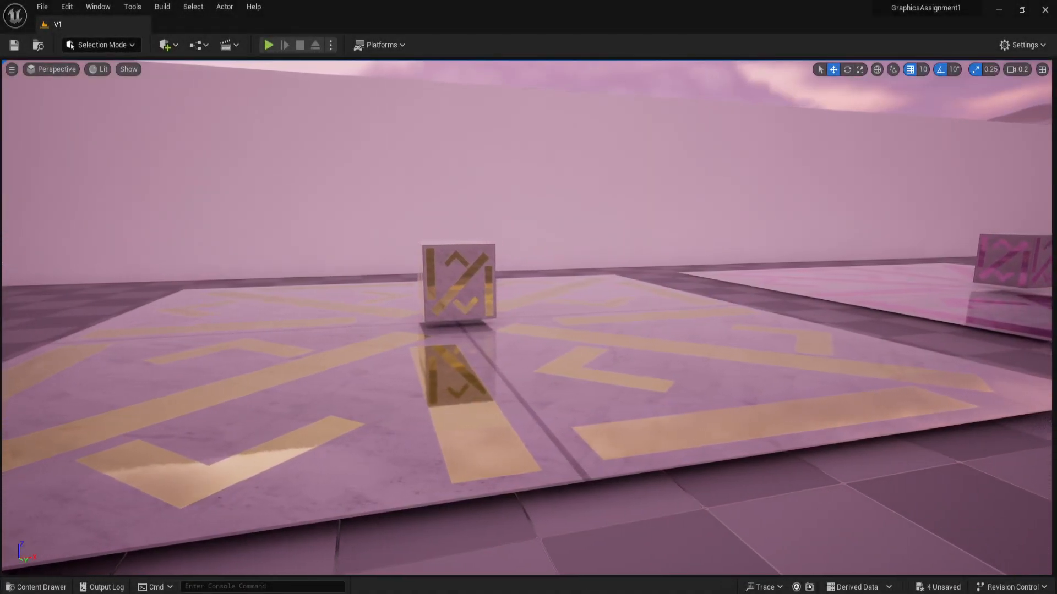
- View the gold-patterned marble cube and floor up close in the V1 level
{"action": "key", "text": "d"}
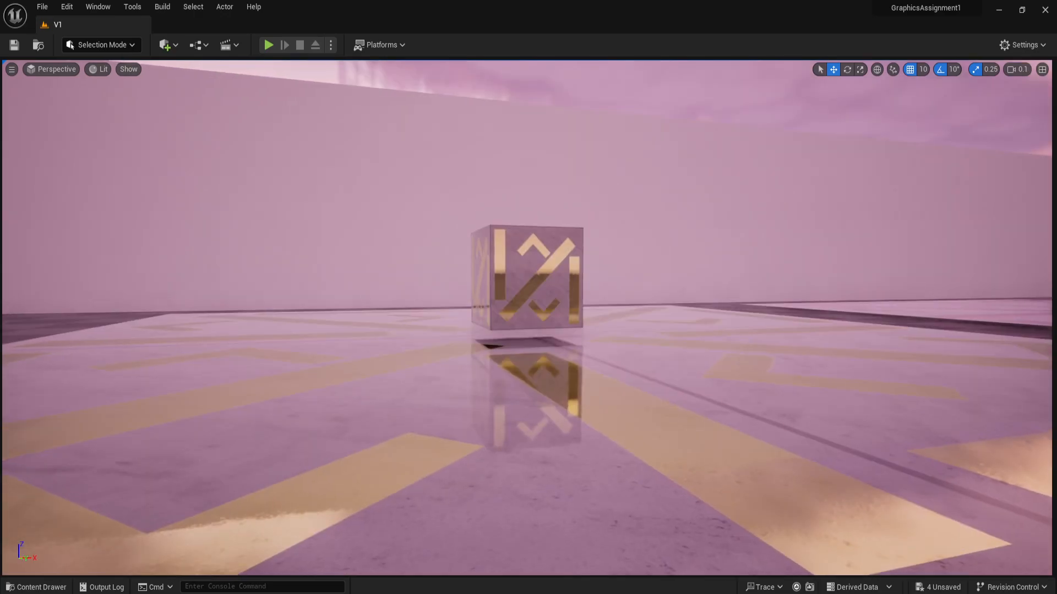
{"action": "key", "text": "w"}
{"action": "key", "text": "w"}
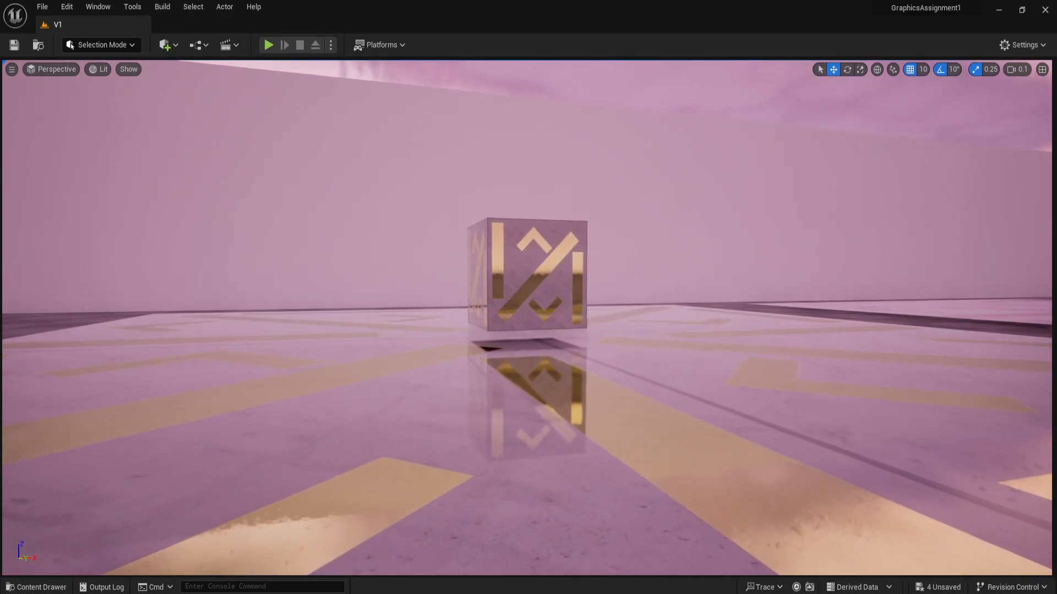
{"action": "key", "text": "w"}
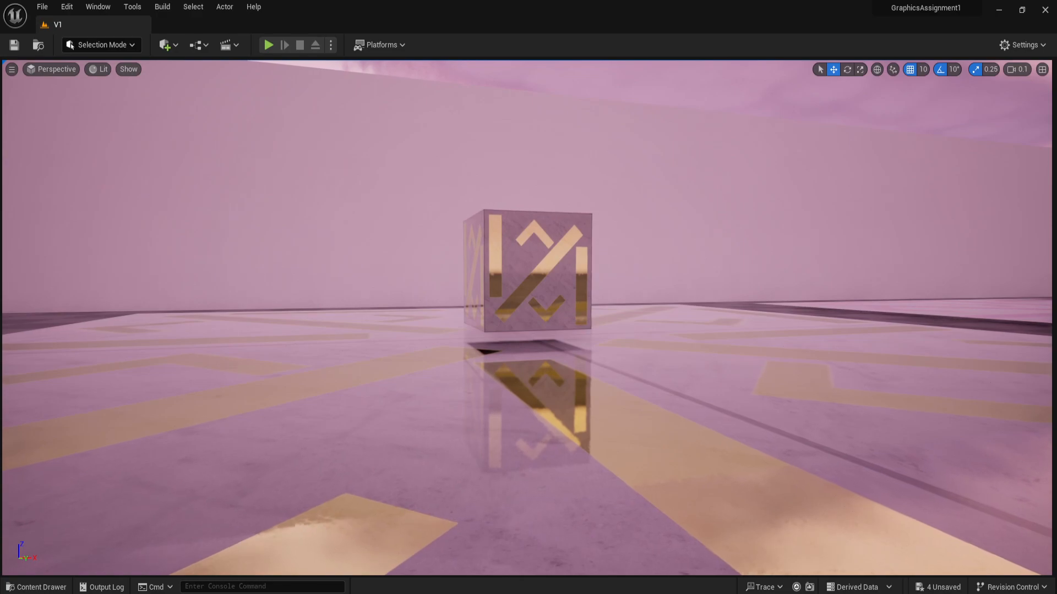
{"action": "key", "text": "w"}
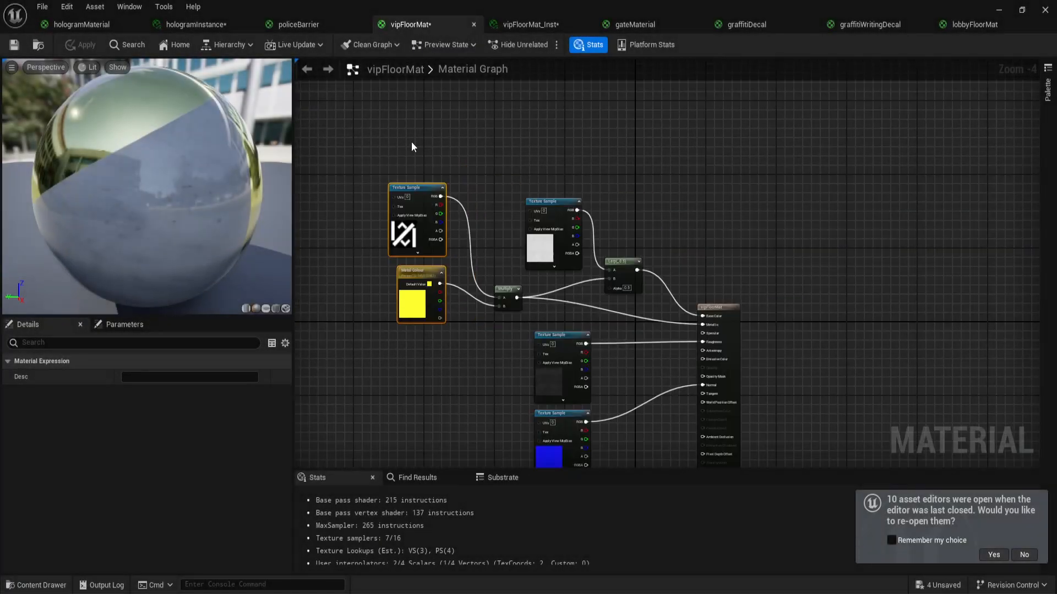
- Examine how vipFloorMat's vipFloor pattern texture and Metal Colour parameter combine in the Multiply node
{"action": "scroll", "coordinate": [412, 147], "scroll_direction": "up", "scroll_amount": 2}
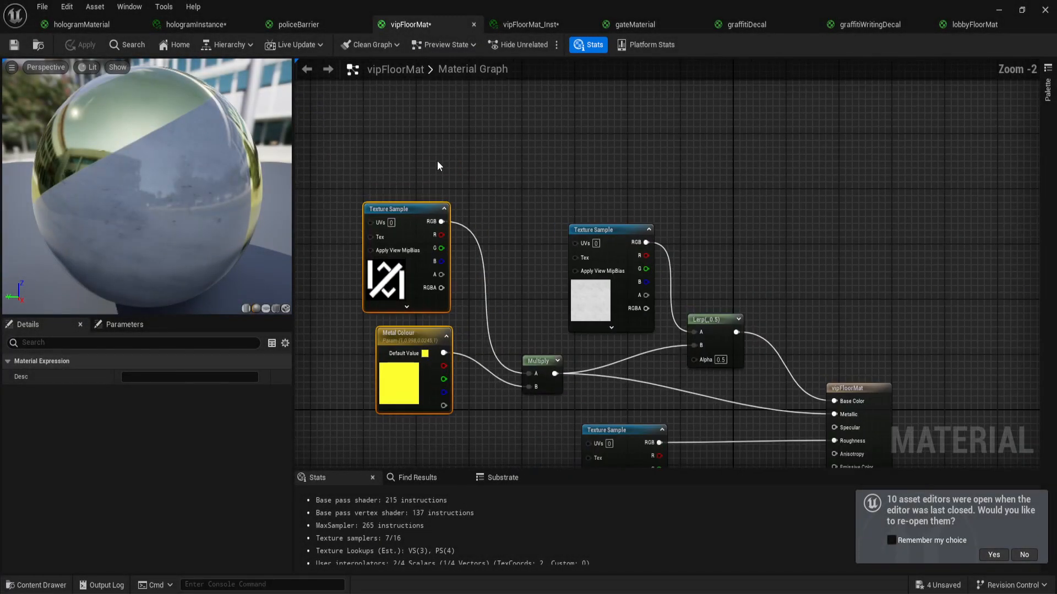
{"action": "left_click_drag", "start_coordinate": [339, 164], "coordinate": [467, 292]}
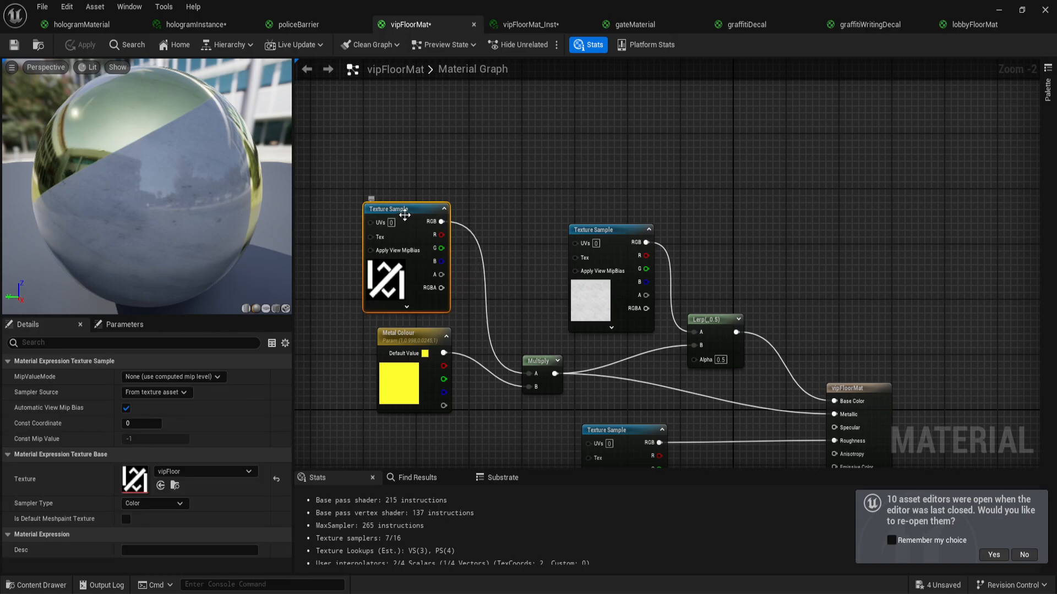
{"action": "left_click_drag", "start_coordinate": [412, 210], "coordinate": [417, 210]}
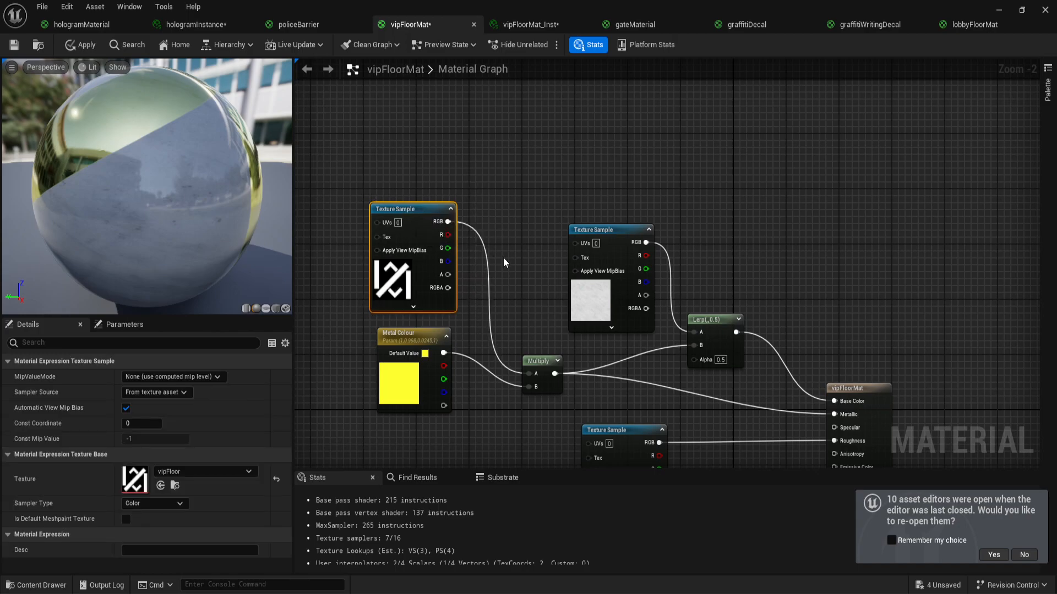
{"action": "right_click_drag", "start_coordinate": [500, 253], "coordinate": [543, 238]}
{"action": "left_click_drag", "start_coordinate": [479, 412], "coordinate": [351, 253]}
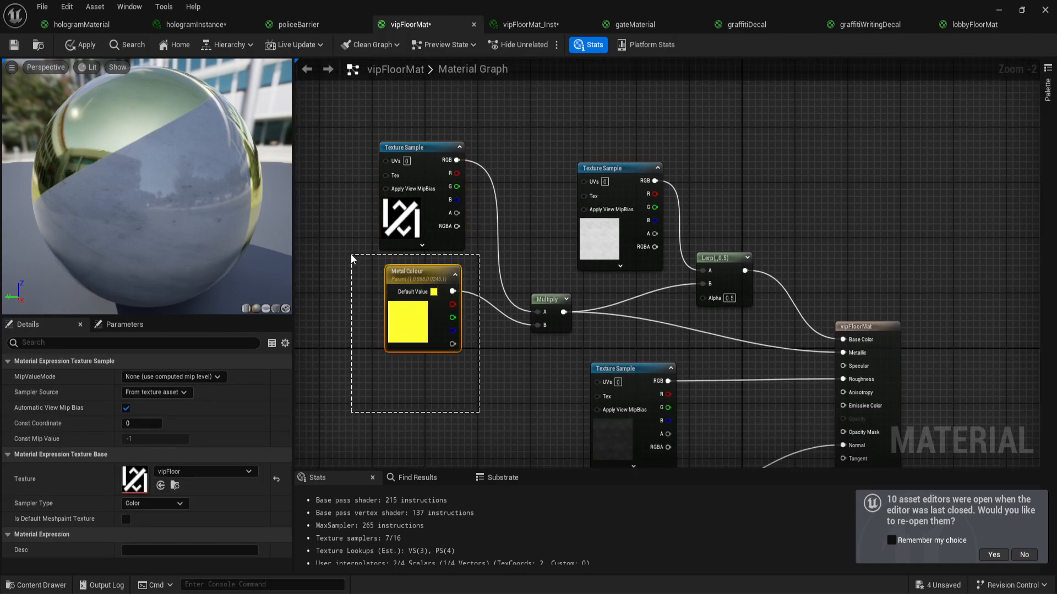
{"action": "left_click", "coordinate": [481, 355]}
{"action": "left_click", "coordinate": [548, 308]}
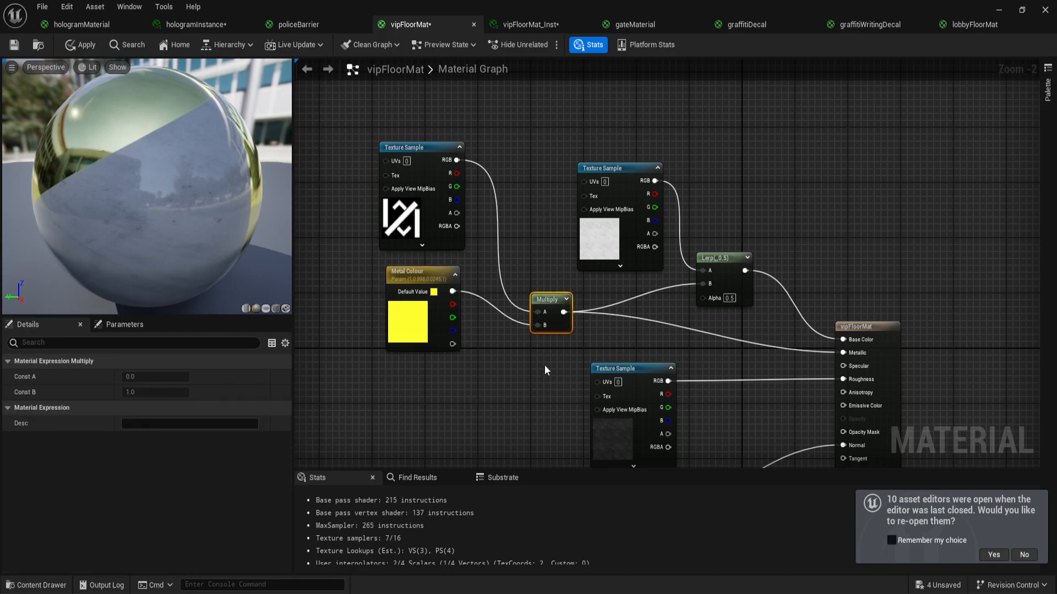
- Examine vipFloorMat's marbleEdited texture and the 0.5 Lerp that blends it with the coloured pattern for Base Color
{"action": "right_click_drag", "start_coordinate": [823, 217], "coordinate": [761, 182]}
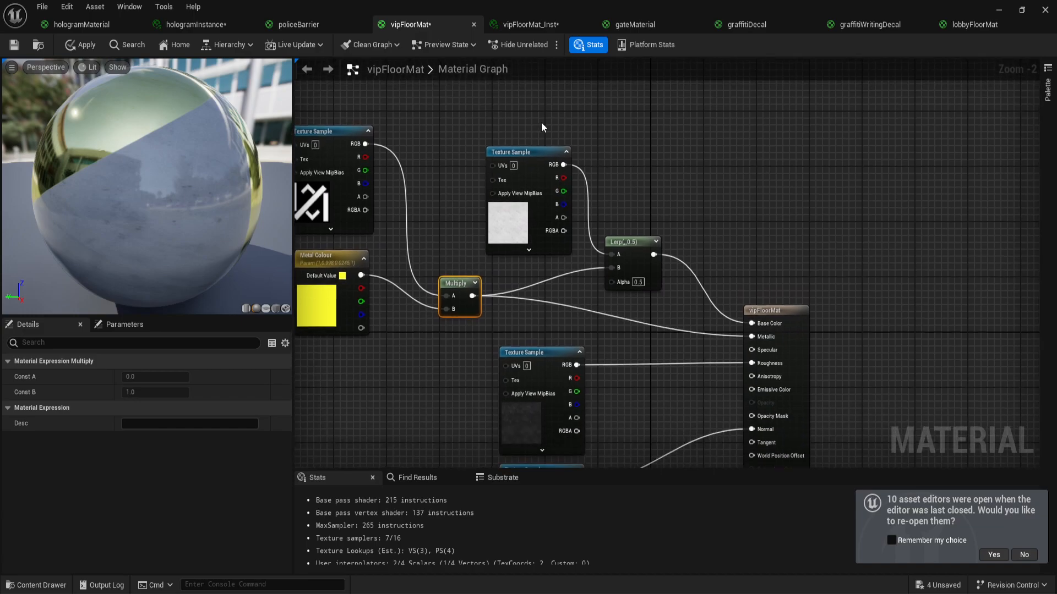
{"action": "left_click", "coordinate": [627, 242]}
{"action": "right_click_drag", "start_coordinate": [683, 176], "coordinate": [684, 150]}
{"action": "left_click", "coordinate": [578, 132]}
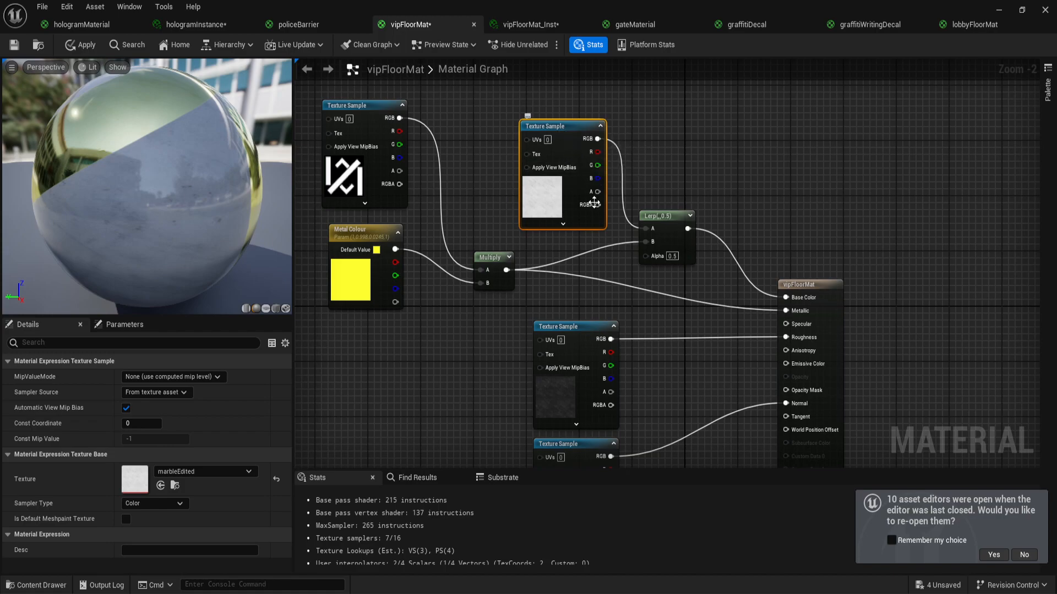
{"action": "scroll", "coordinate": [655, 325], "scroll_direction": "down", "scroll_amount": 2}
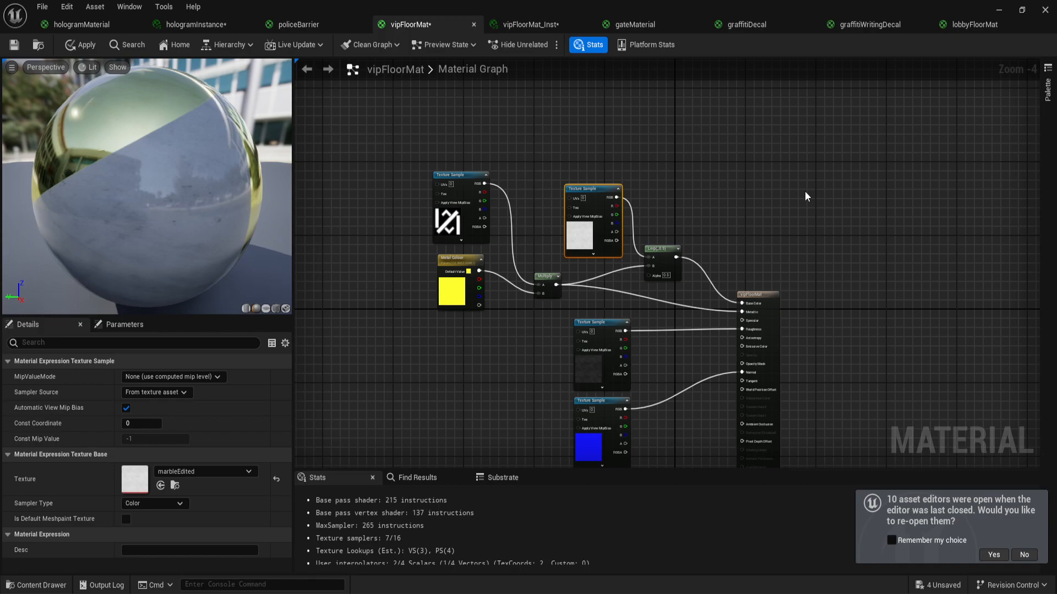
{"action": "right_click_drag", "start_coordinate": [758, 232], "coordinate": [738, 204]}
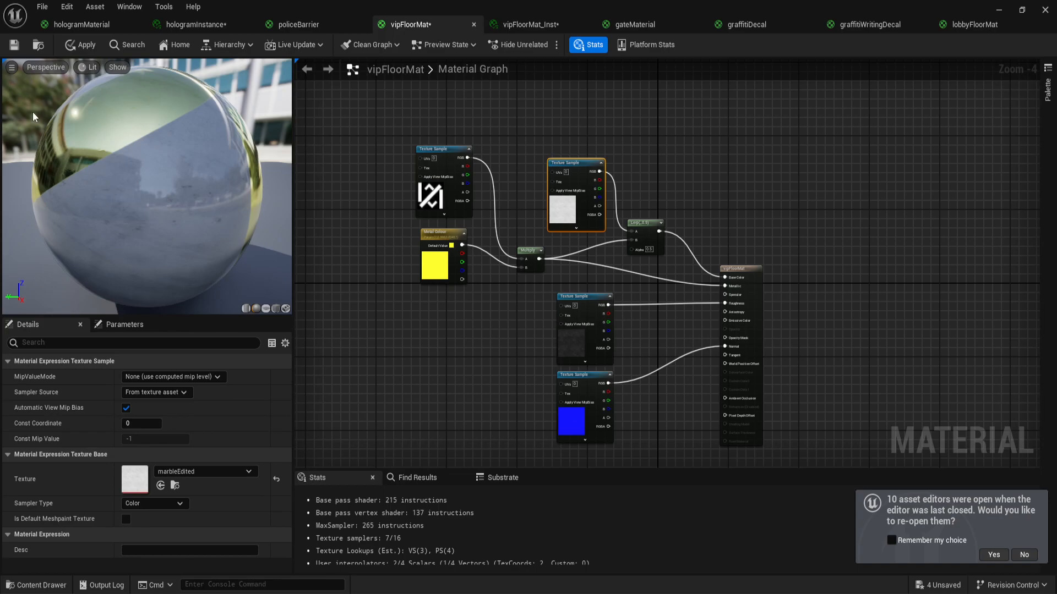
- Inspect the reflective metal and marble areas of vipFloorMat's preview sphere from several angles
{"action": "right_click_drag", "start_coordinate": [89, 151], "coordinate": [99, 179]}
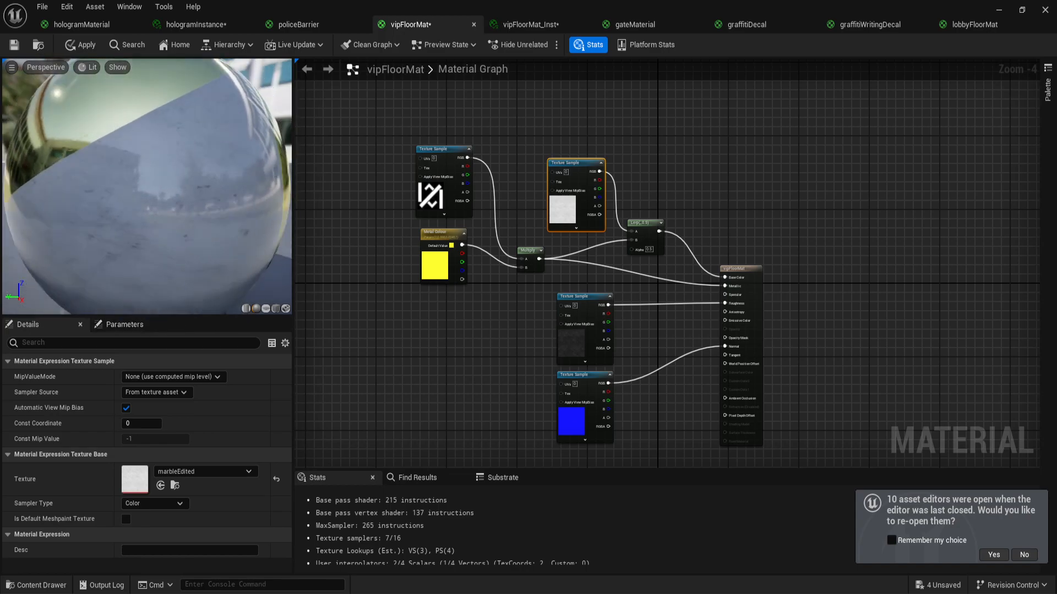
{"action": "mouse_move", "coordinate": [99, 179]}
{"action": "left_mouse_down"}
{"action": "mouse_move", "coordinate": [106, 243]}
{"action": "mouse_move", "coordinate": [87, 184]}
{"action": "left_mouse_up"}
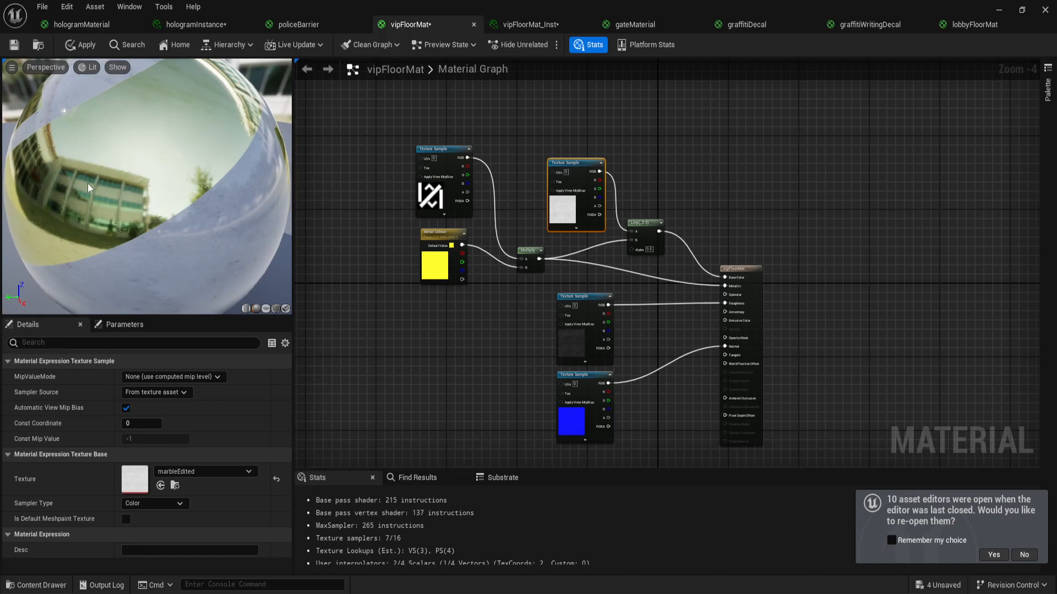
{"action": "left_click_drag", "start_coordinate": [198, 131], "coordinate": [161, 117]}
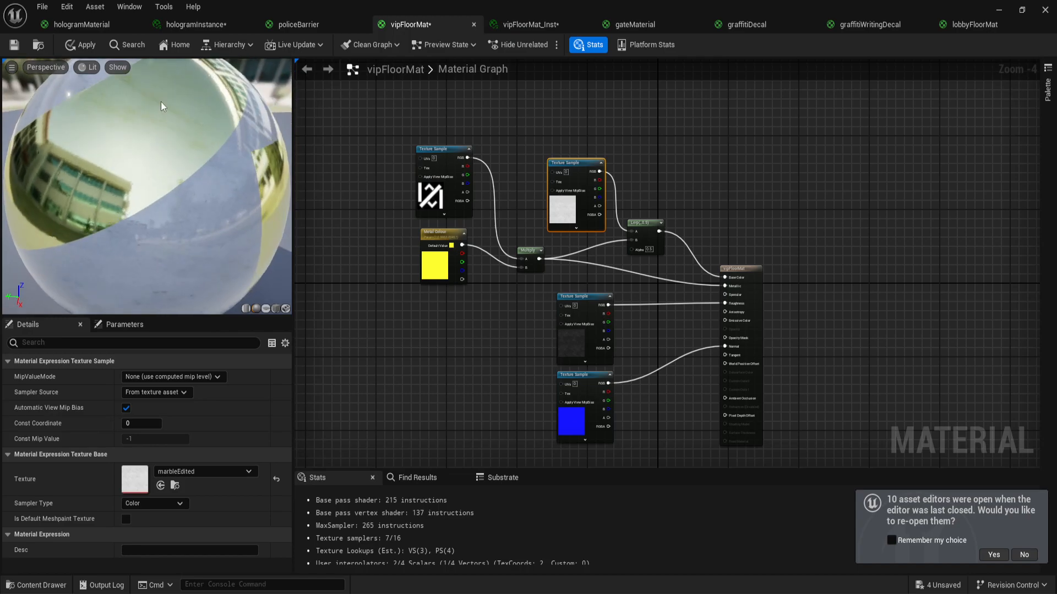
{"action": "left_click_drag", "start_coordinate": [222, 182], "coordinate": [208, 214]}
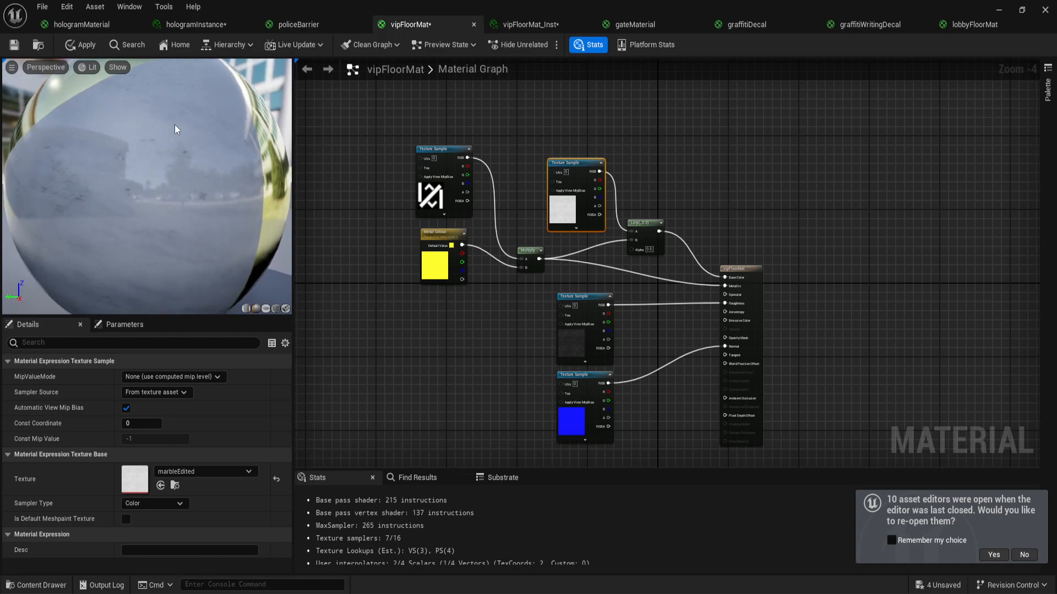
{"action": "left_click_drag", "start_coordinate": [188, 130], "coordinate": [136, 133]}
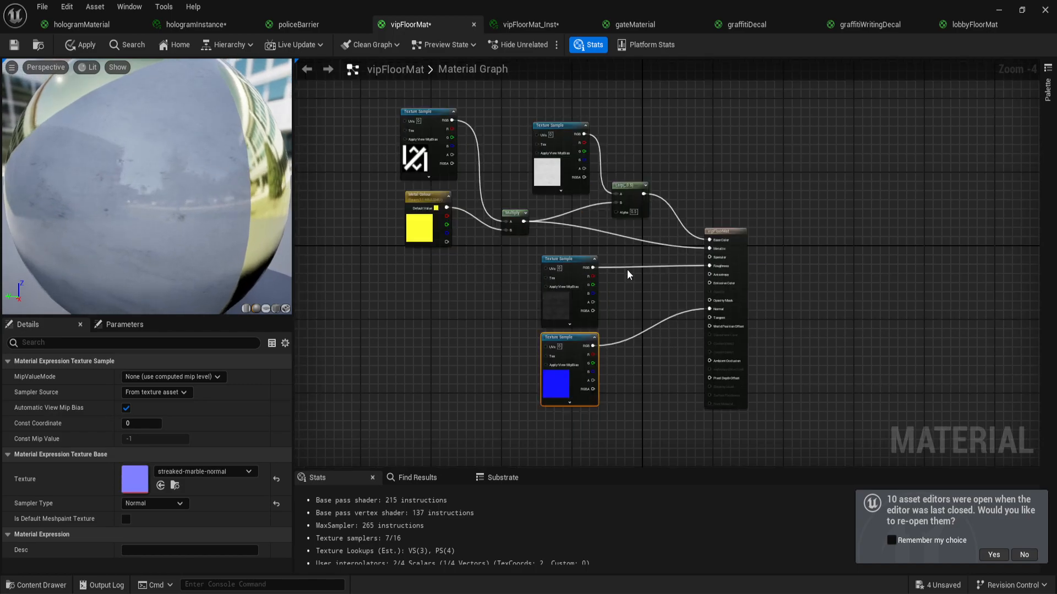
- Compare the Metal Colour override in vipFloorMat_Inst with the Metal Colour parameter node in vipFloorMat
{"action": "left_click", "coordinate": [534, 24]}
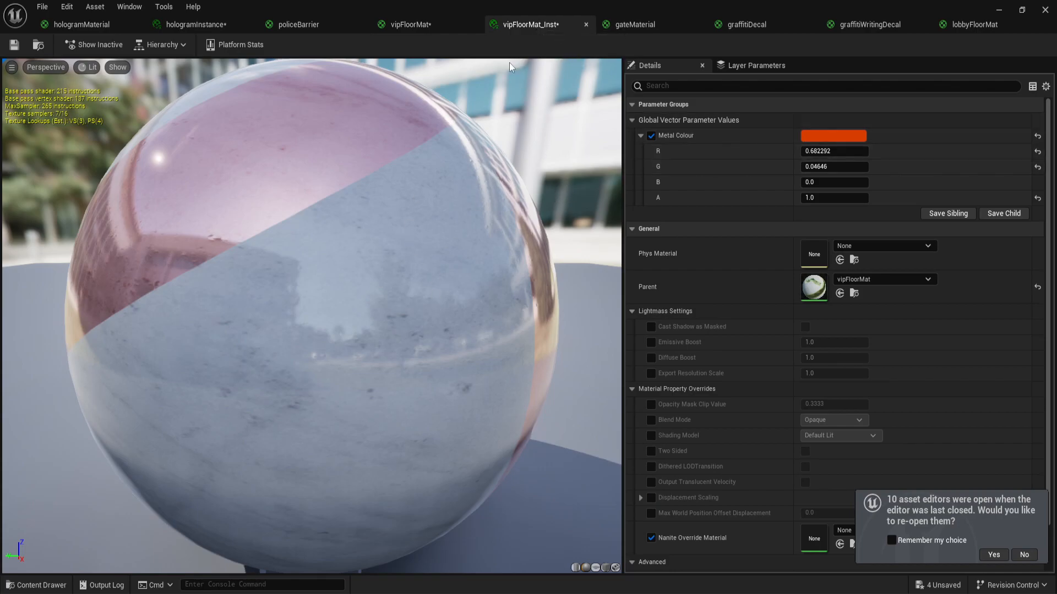
{"action": "left_click", "coordinate": [428, 25]}
{"action": "scroll", "coordinate": [410, 182], "scroll_direction": "up", "scroll_amount": 3}
{"action": "right_click_drag", "start_coordinate": [362, 115], "coordinate": [374, 196]}
{"action": "left_click", "coordinate": [459, 272]}
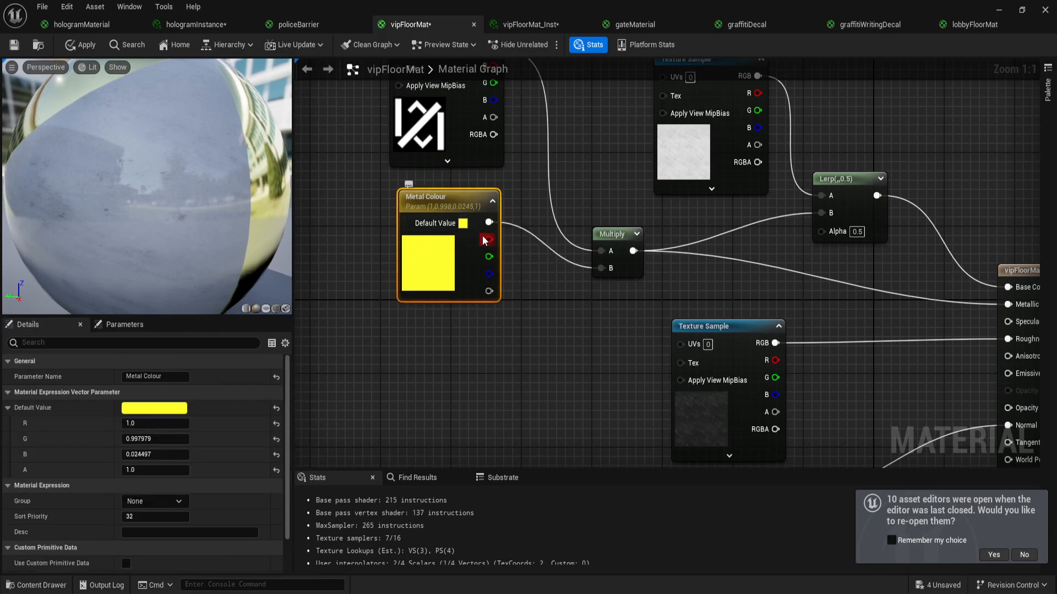
- Set the Metal Colour of vipFloorMat_Inst to light blue, hex sRGB 65BED7FF
{"action": "left_click", "coordinate": [527, 24]}
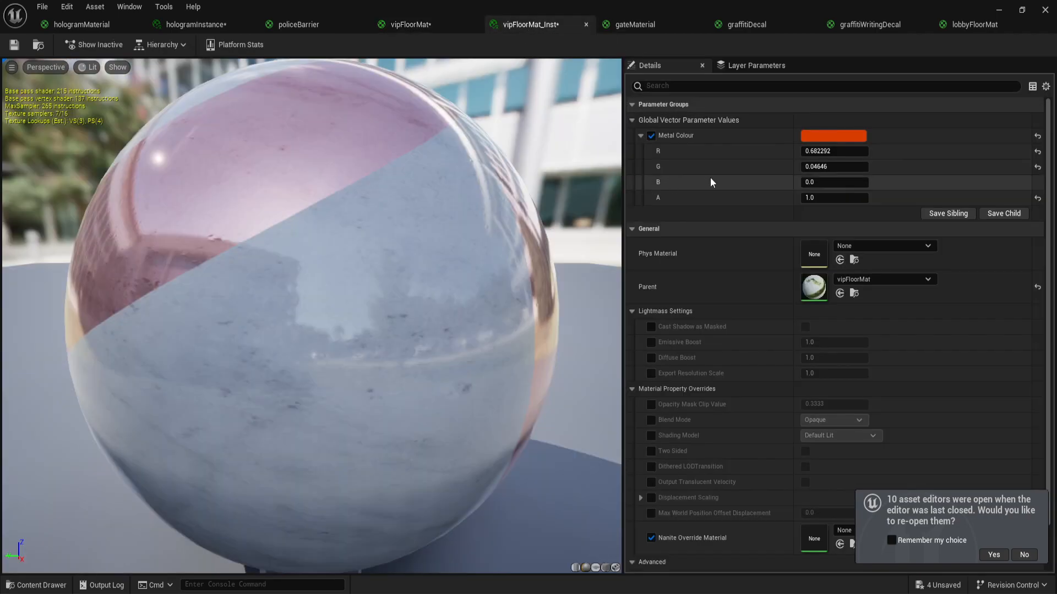
{"action": "left_click", "coordinate": [836, 135]}
{"action": "left_click_drag", "start_coordinate": [666, 217], "coordinate": [619, 222]}
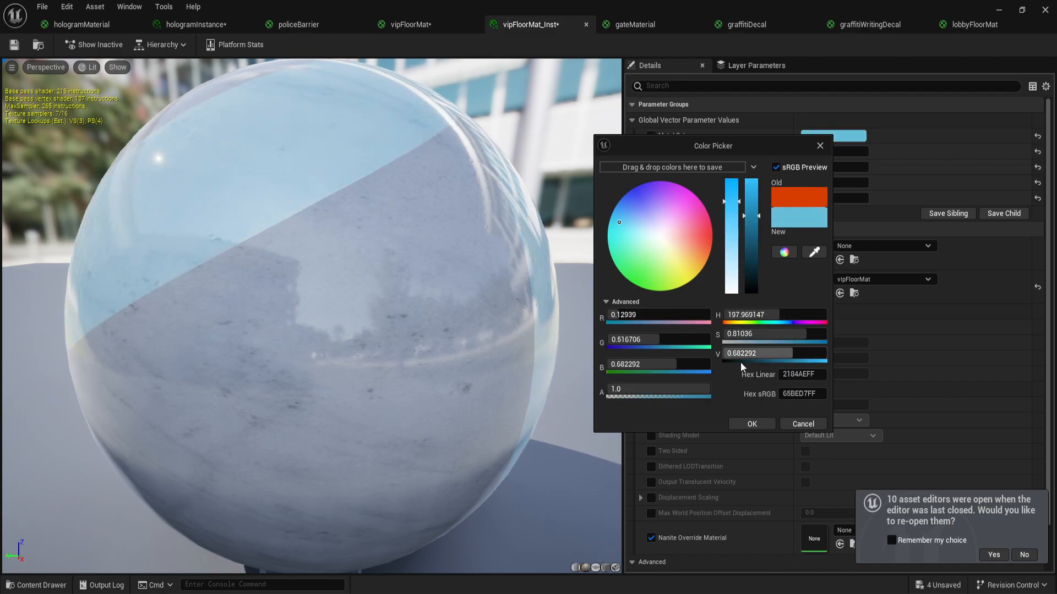
{"action": "left_click", "coordinate": [751, 424]}
- Check vipFloorMat's Metal Colour node, and set the Metal Colour of vipFloorMat_Inst to magenta, hex sRGB D73EBBFF
{"action": "left_click", "coordinate": [428, 23]}
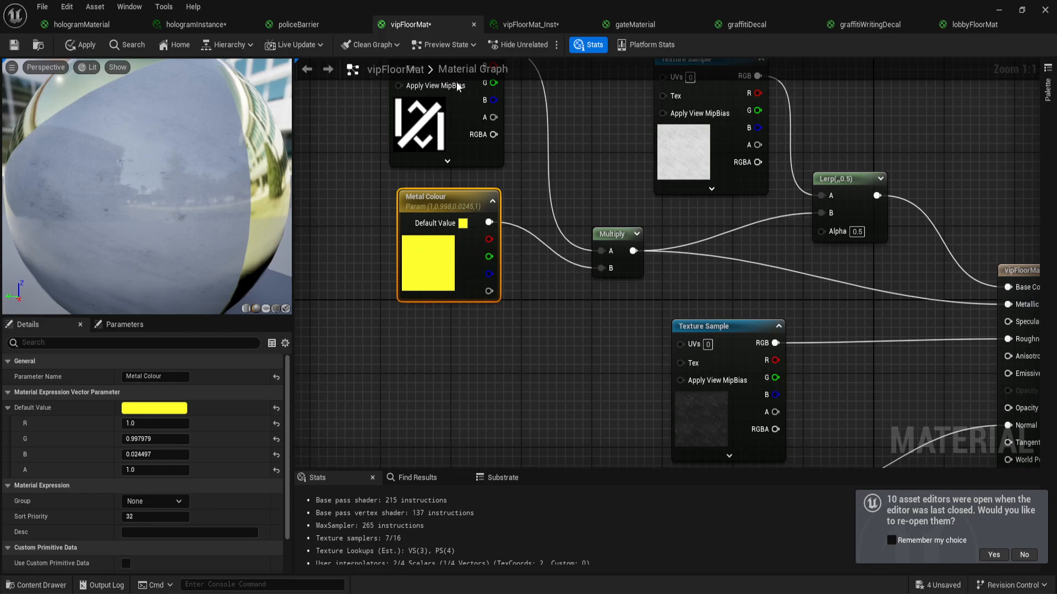
{"action": "left_click", "coordinate": [538, 24]}
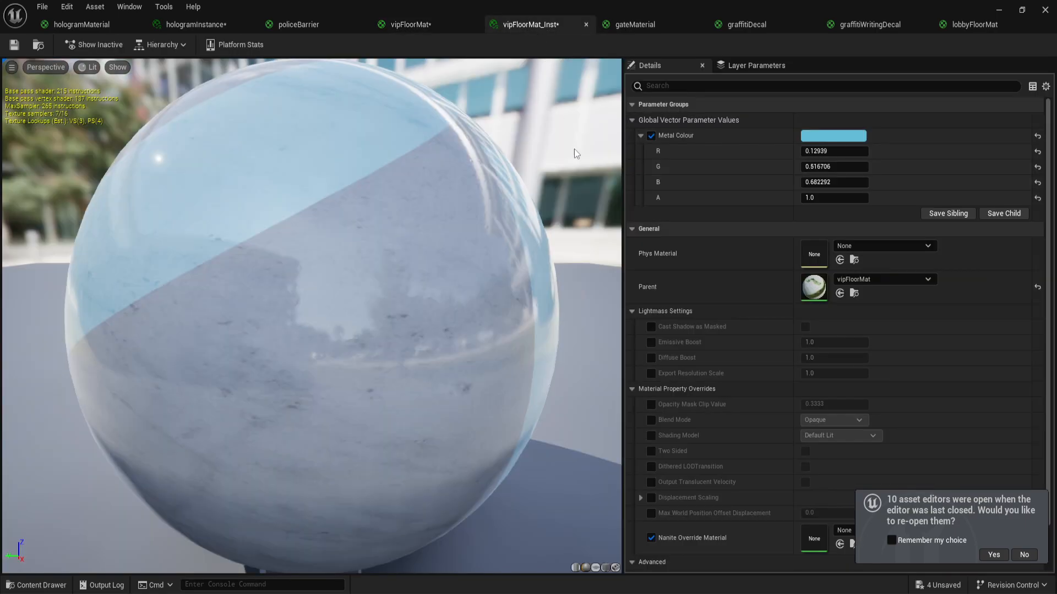
{"action": "left_click", "coordinate": [831, 136]}
{"action": "left_click_drag", "start_coordinate": [675, 223], "coordinate": [689, 203]}
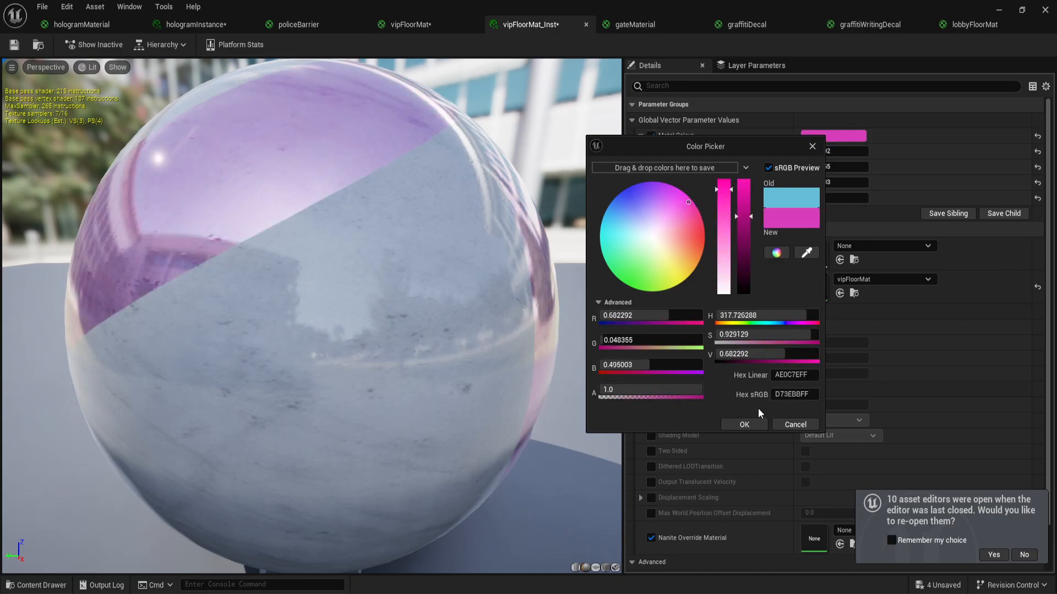
{"action": "left_click", "coordinate": [744, 425]}
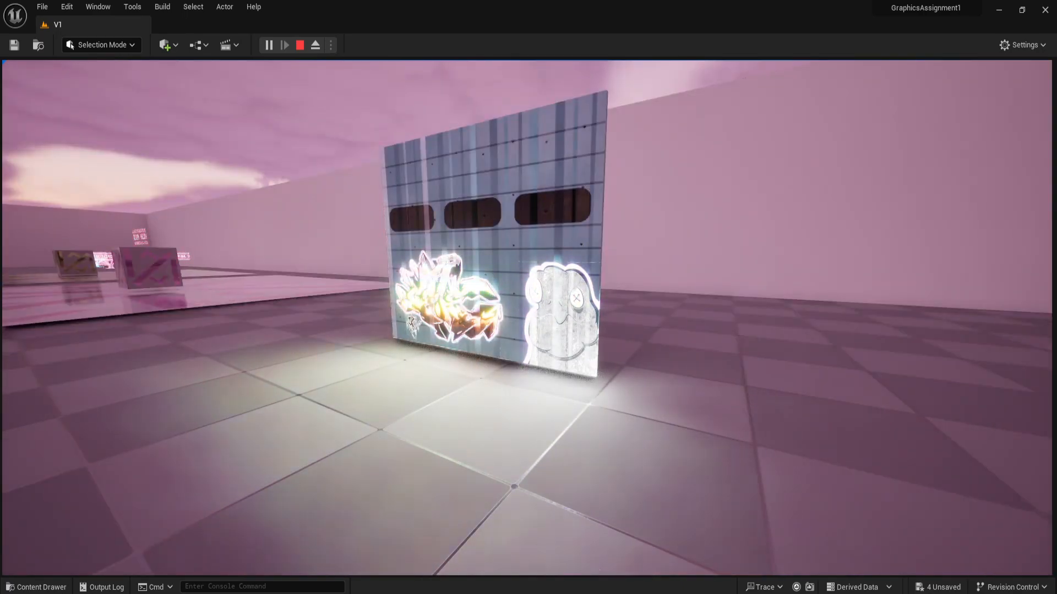
- Examine the texture samples of gateMaterial and the gate mask texture multiplied into its Base Color
{"action": "left_click_drag", "start_coordinate": [383, 172], "coordinate": [414, 400]}
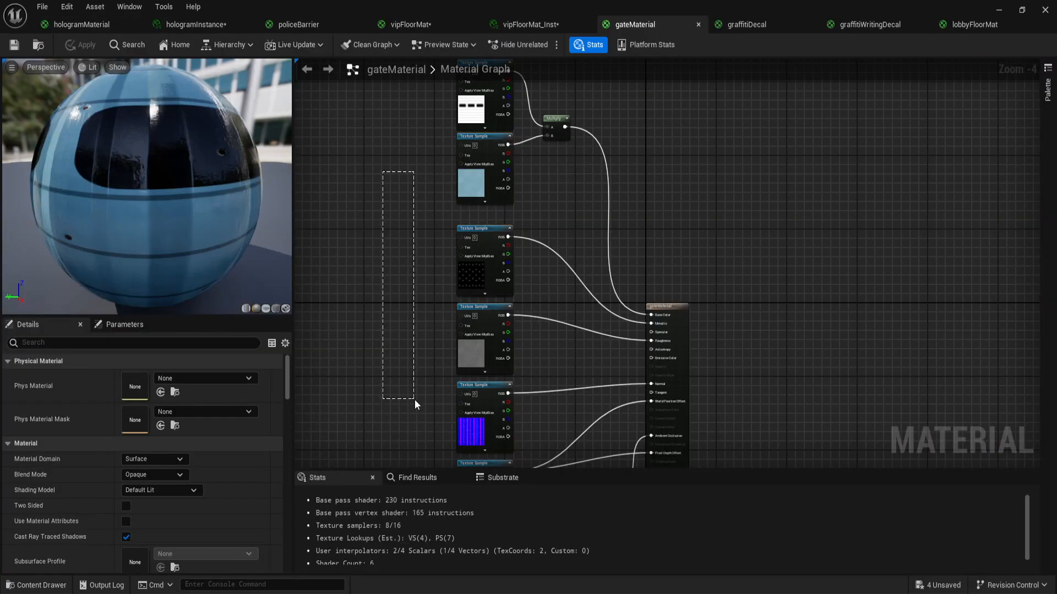
{"action": "right_click_drag", "start_coordinate": [414, 400], "coordinate": [430, 308]}
{"action": "right_click_drag", "start_coordinate": [441, 118], "coordinate": [435, 186]}
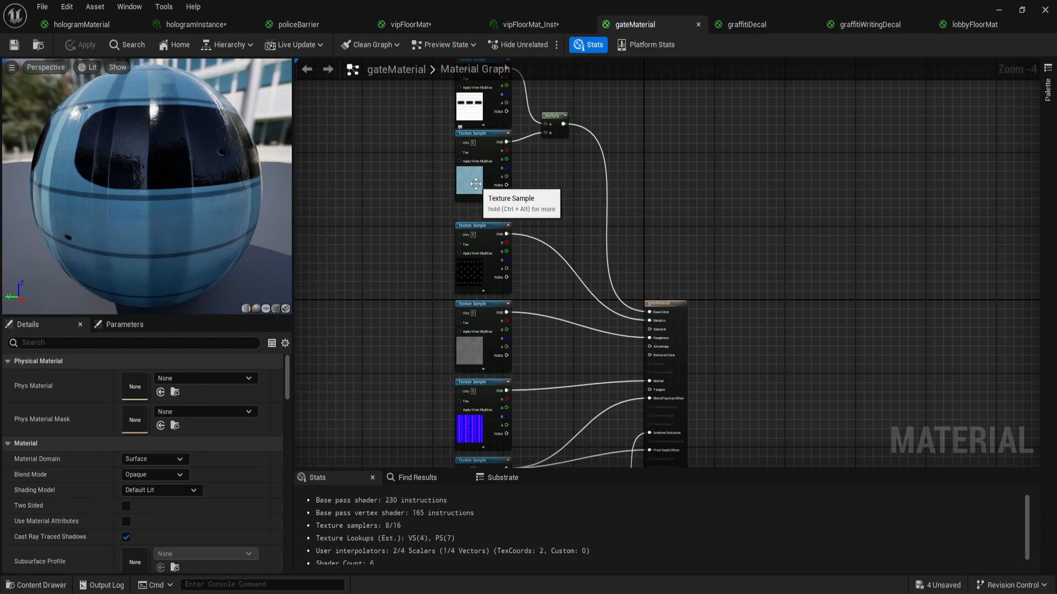
{"action": "right_click_drag", "start_coordinate": [617, 120], "coordinate": [618, 183]}
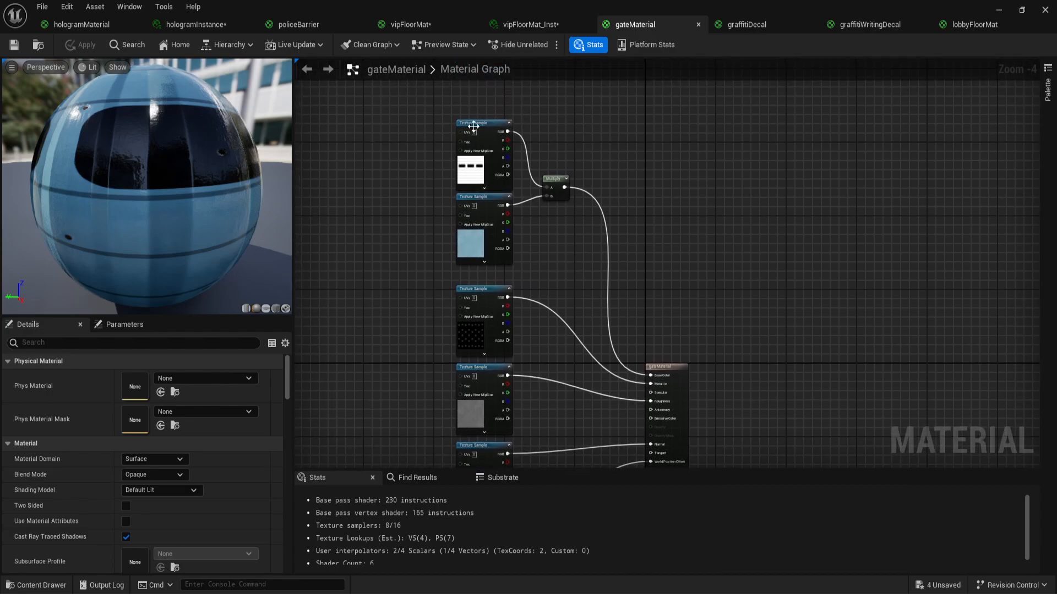
{"action": "left_click", "coordinate": [511, 177]}
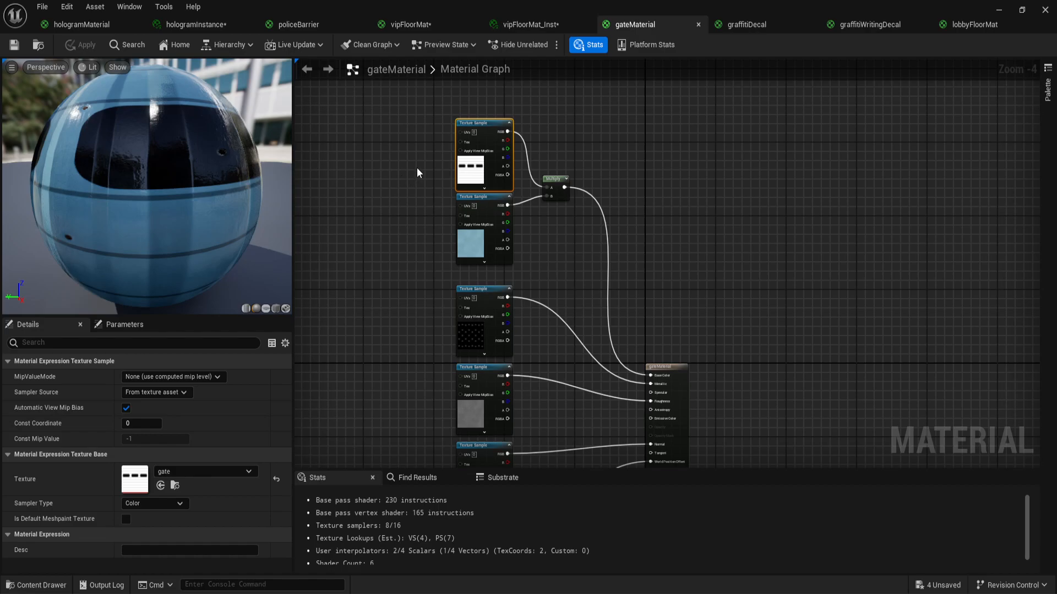
{"action": "scroll", "coordinate": [721, 216], "scroll_direction": "down", "scroll_amount": 2}
{"action": "scroll", "coordinate": [721, 253], "scroll_direction": "up", "scroll_amount": 2}
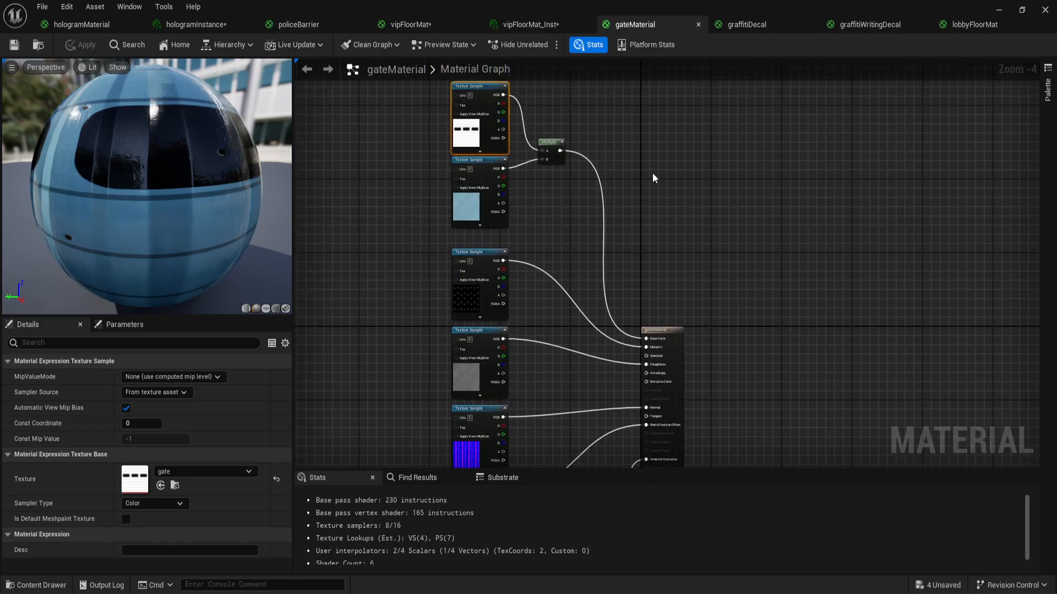
- Open the graffitiDecal material and inspect its graffiti Texture Sample, the time-driven node chain and the Noise node's settings
{"action": "left_click", "coordinate": [754, 23]}
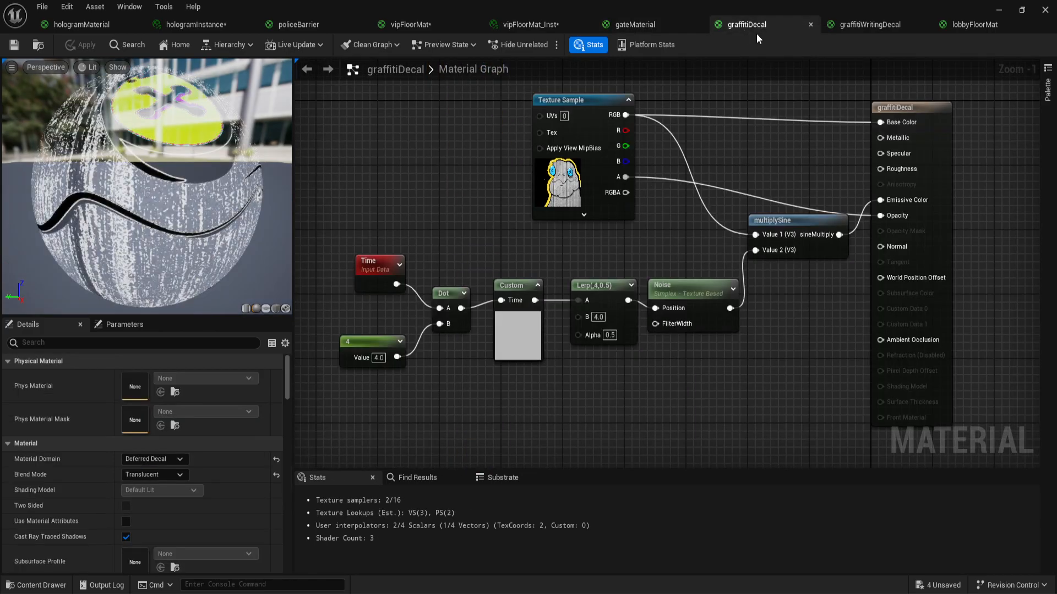
{"action": "right_click_drag", "start_coordinate": [565, 281], "coordinate": [551, 273]}
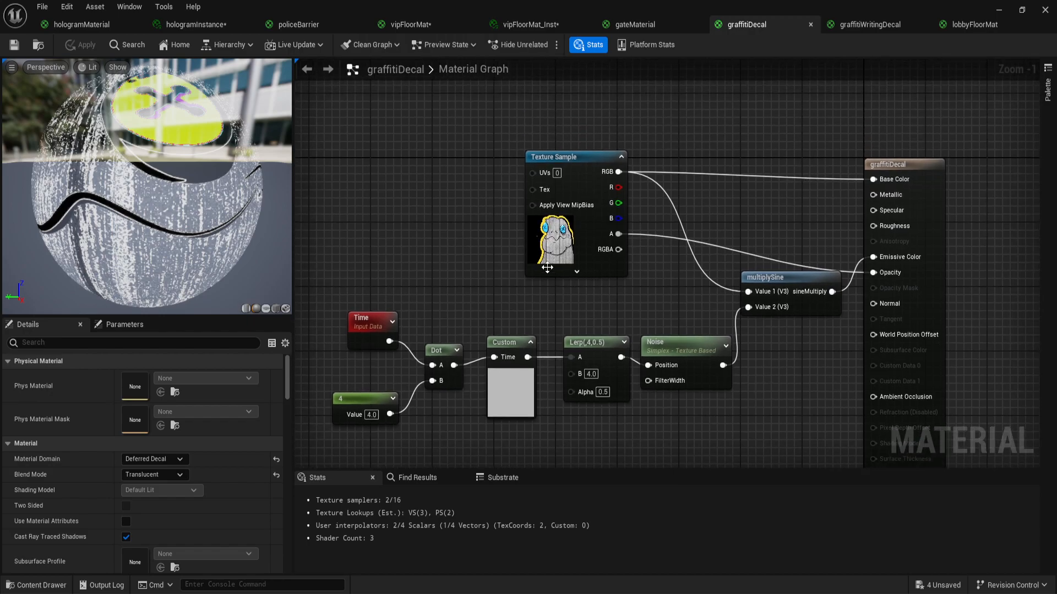
{"action": "left_click_drag", "start_coordinate": [510, 123], "coordinate": [642, 291]}
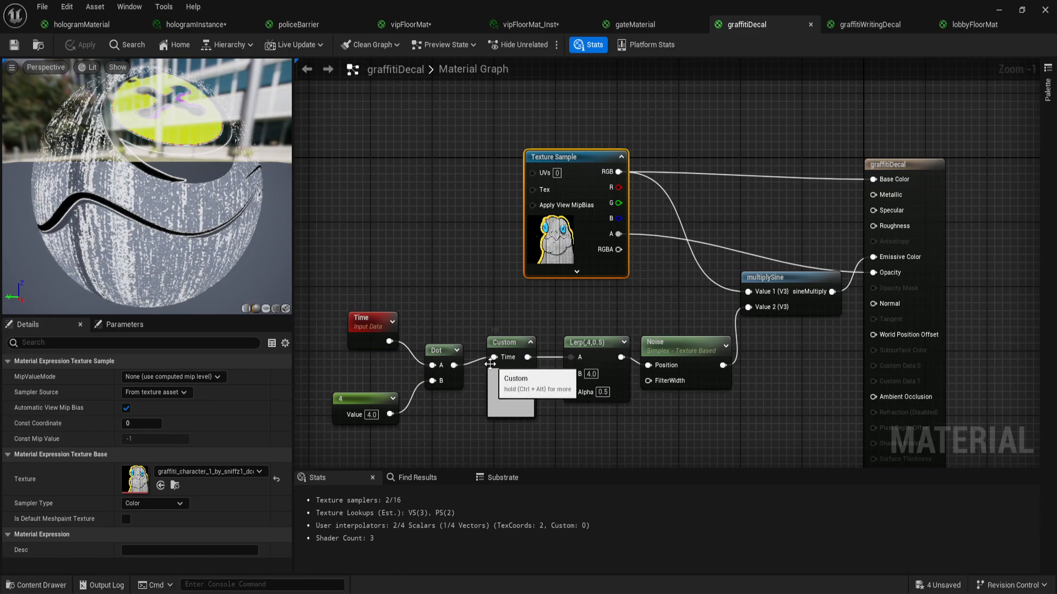
{"action": "left_click_drag", "start_coordinate": [306, 312], "coordinate": [698, 445]}
{"action": "left_click", "coordinate": [704, 421]}
{"action": "left_click", "coordinate": [666, 361]}
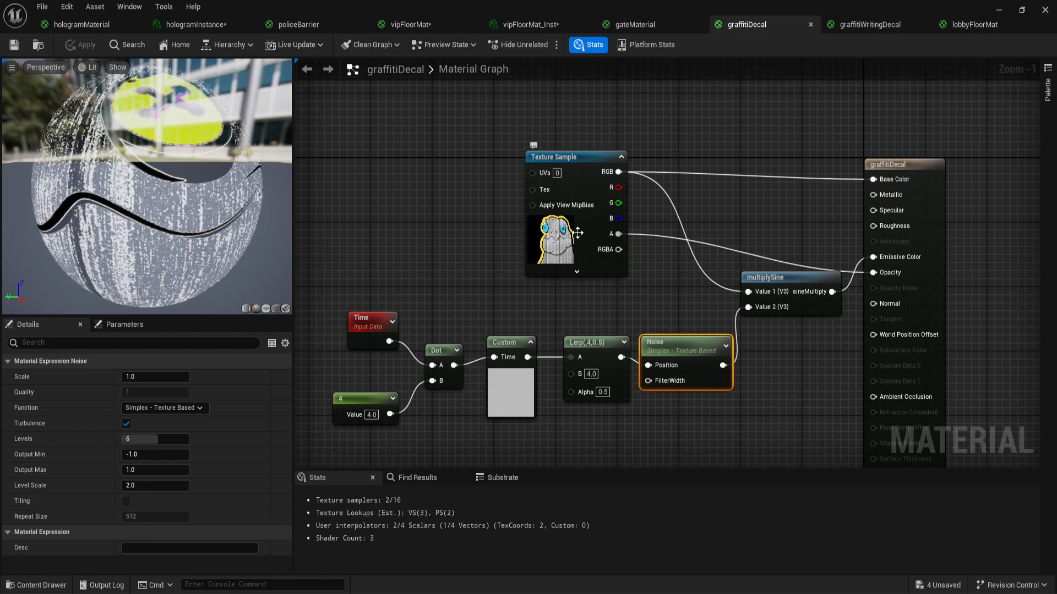
- Read the Custom node's code in graffitiDecal and check the Time and constant nodes that feed it through Dot
{"action": "right_click_drag", "start_coordinate": [596, 319], "coordinate": [636, 285]}
{"action": "left_click_drag", "start_coordinate": [612, 427], "coordinate": [568, 383]}
{"action": "left_click_drag", "start_coordinate": [650, 399], "coordinate": [599, 329]}
{"action": "left_click", "coordinate": [550, 344]}
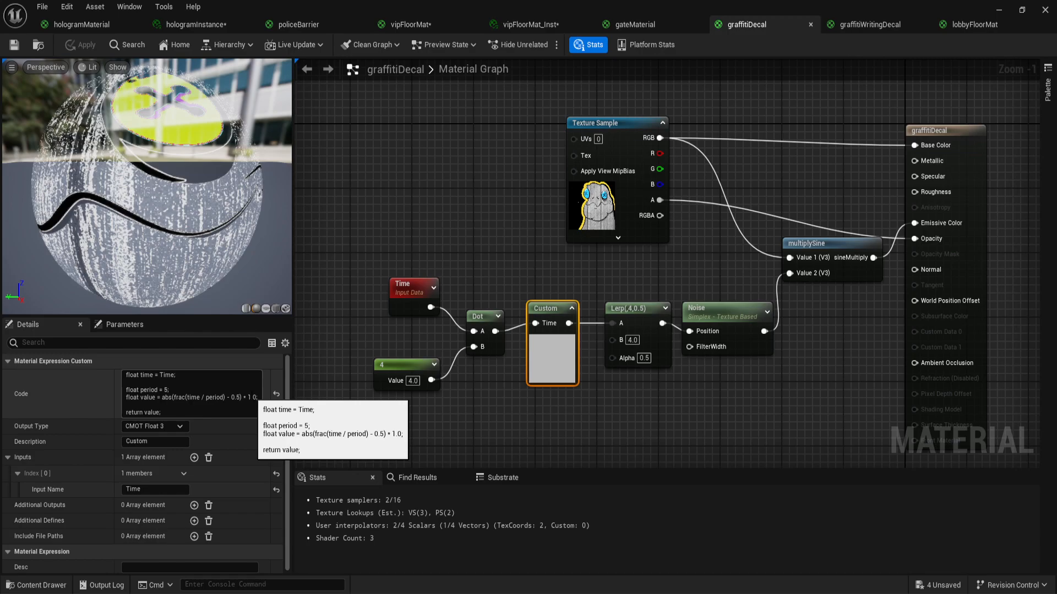
{"action": "left_click_drag", "start_coordinate": [361, 238], "coordinate": [438, 336]}
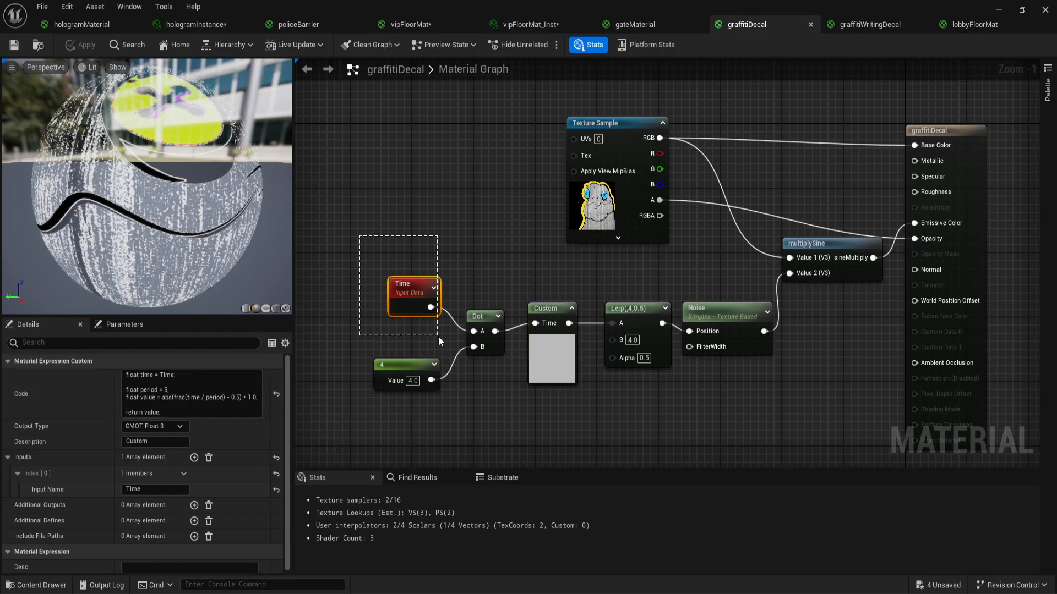
{"action": "left_click_drag", "start_coordinate": [346, 359], "coordinate": [464, 448]}
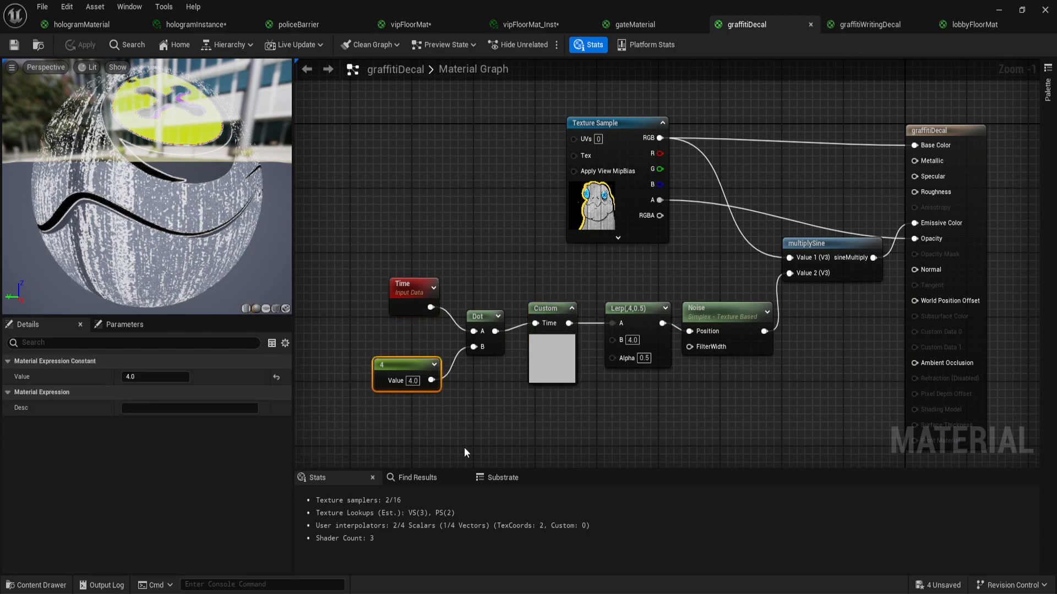
{"action": "left_click", "coordinate": [566, 399]}
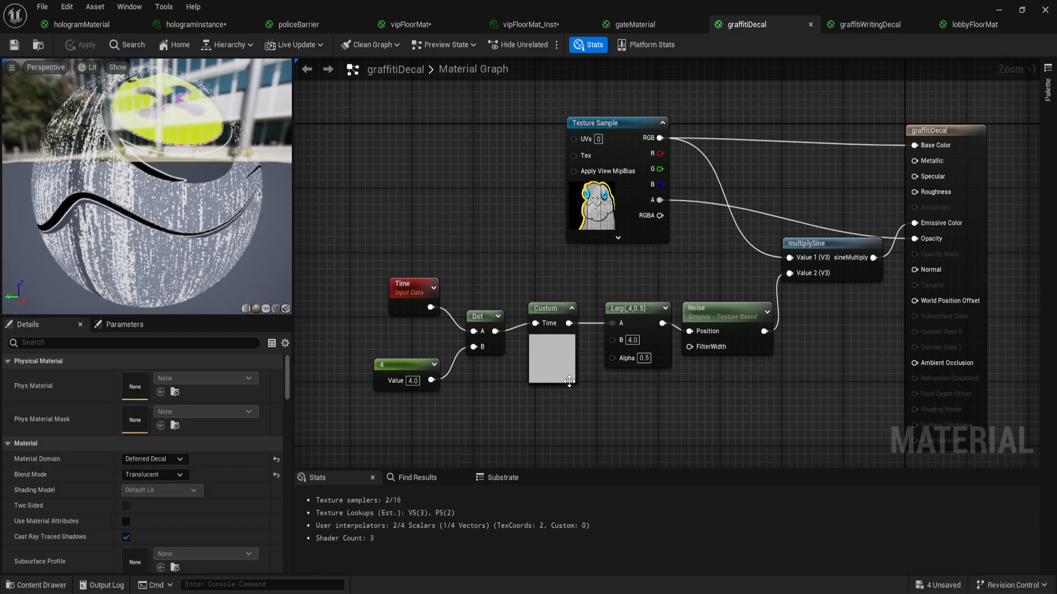
- Trace graffitiDecal's chain from Time to Noise and its graffiti Texture Sample into the two multiplySine inputs
{"action": "right_click_drag", "start_coordinate": [655, 411], "coordinate": [632, 413]}
{"action": "left_click_drag", "start_coordinate": [770, 419], "coordinate": [335, 280]}
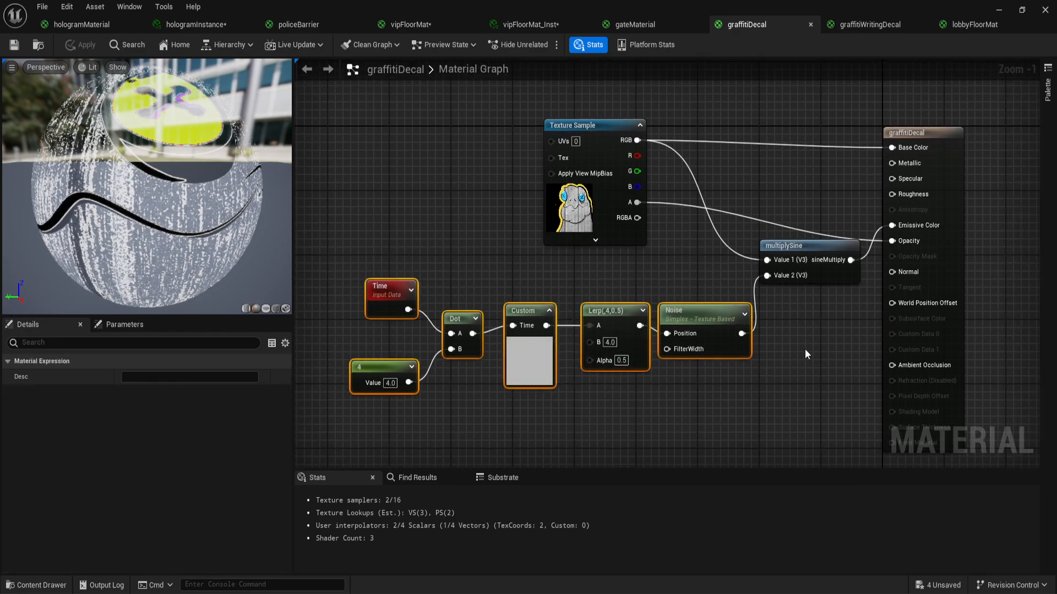
{"action": "right_click_drag", "start_coordinate": [789, 336], "coordinate": [764, 354]}
{"action": "left_click_drag", "start_coordinate": [432, 139], "coordinate": [526, 238]}
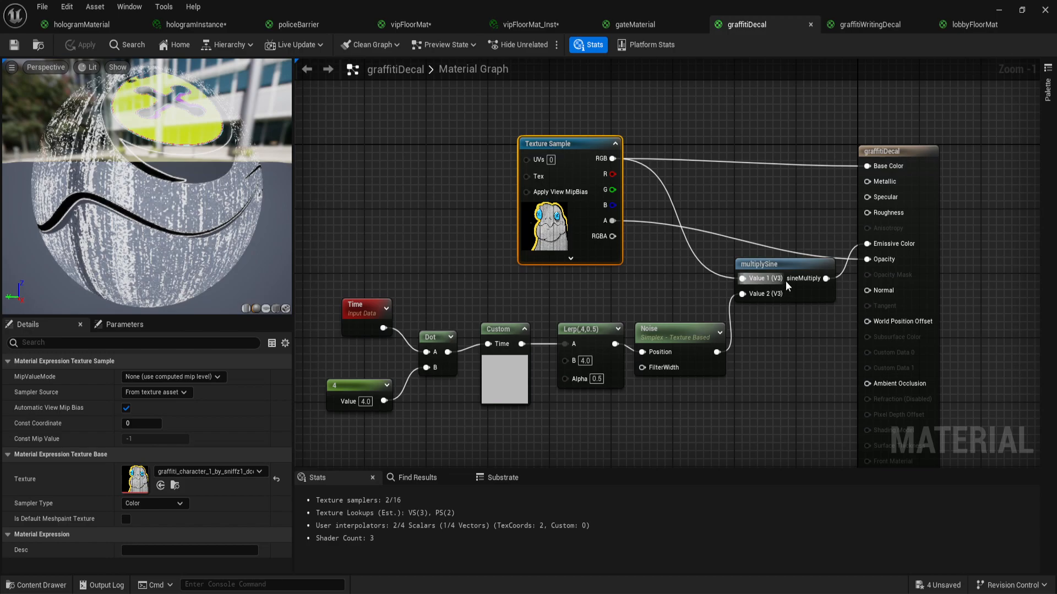
- Inspect the multiplySine material function, following its two Vector3 inputs through Multiply and Sine to the sineMultiply output
{"action": "left_click", "coordinate": [793, 268]}
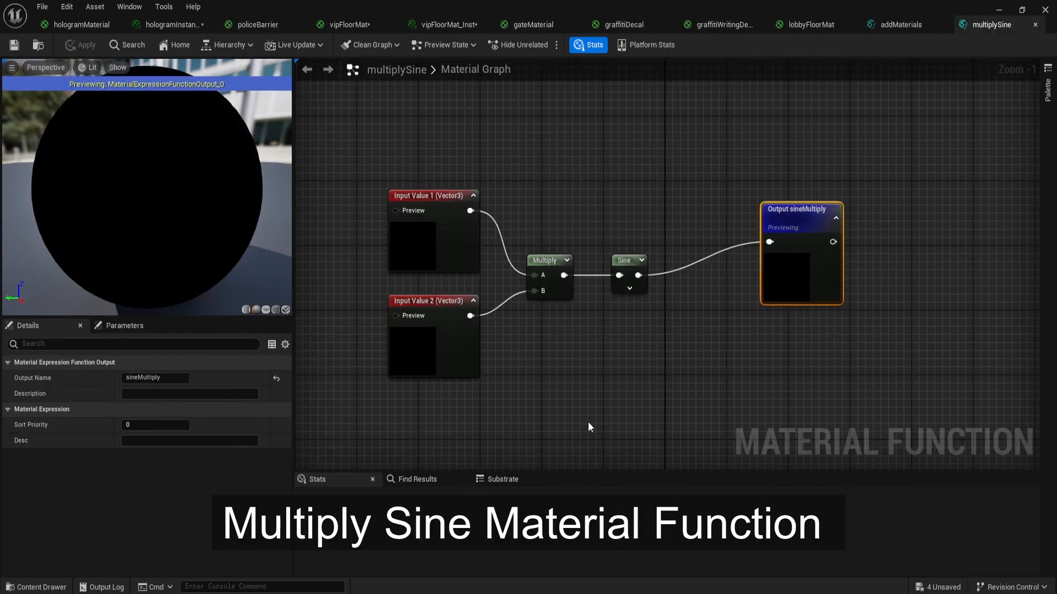
{"action": "left_click_drag", "start_coordinate": [307, 134], "coordinate": [431, 200]}
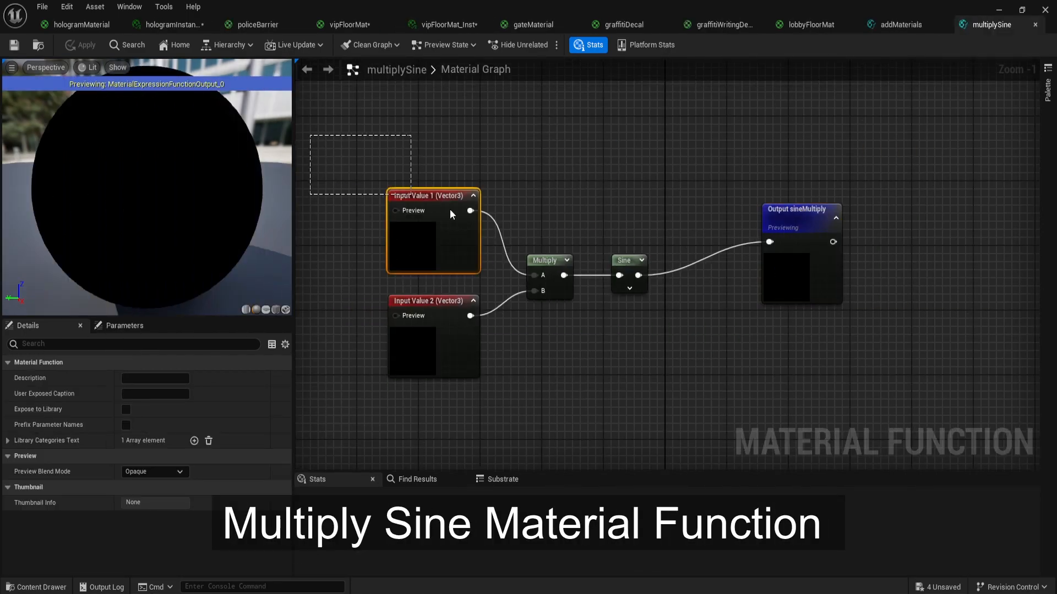
{"action": "left_click_drag", "start_coordinate": [432, 201], "coordinate": [913, 396]}
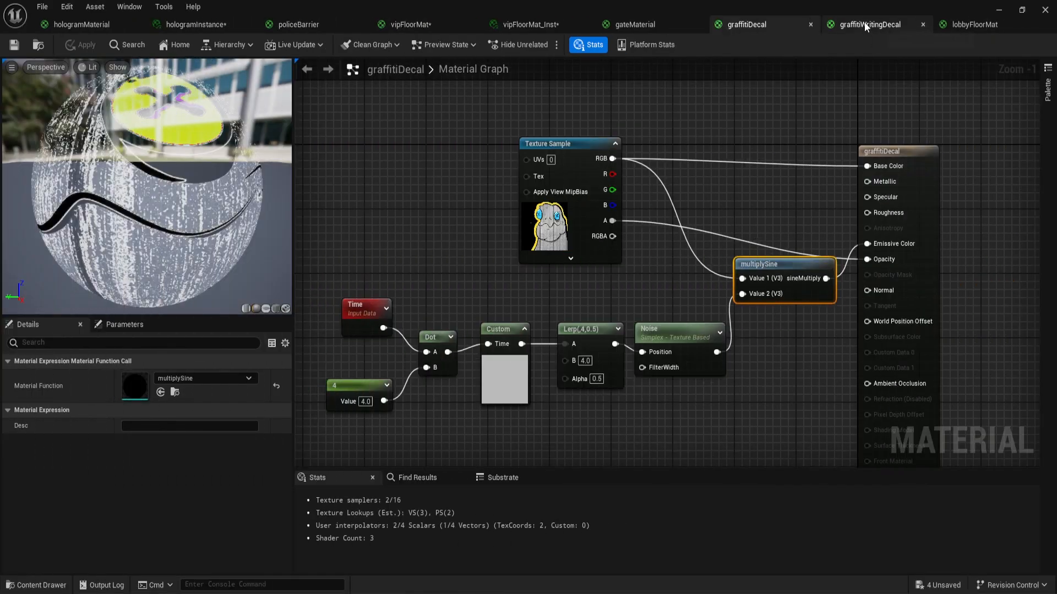
- Open the graffitiWritingDecal material and examine its Time, Custom and Lerp nodes feeding multiplySine
{"action": "left_click", "coordinate": [864, 22]}
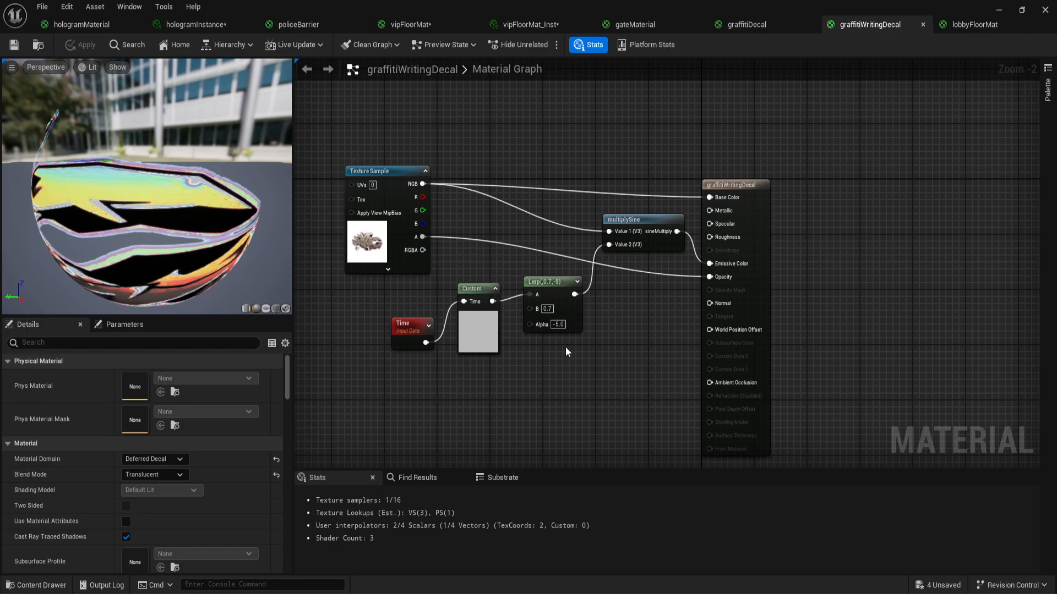
{"action": "left_click_drag", "start_coordinate": [573, 363], "coordinate": [549, 364]}
{"action": "left_click_drag", "start_coordinate": [573, 352], "coordinate": [527, 272]}
{"action": "left_click_drag", "start_coordinate": [506, 376], "coordinate": [441, 279]}
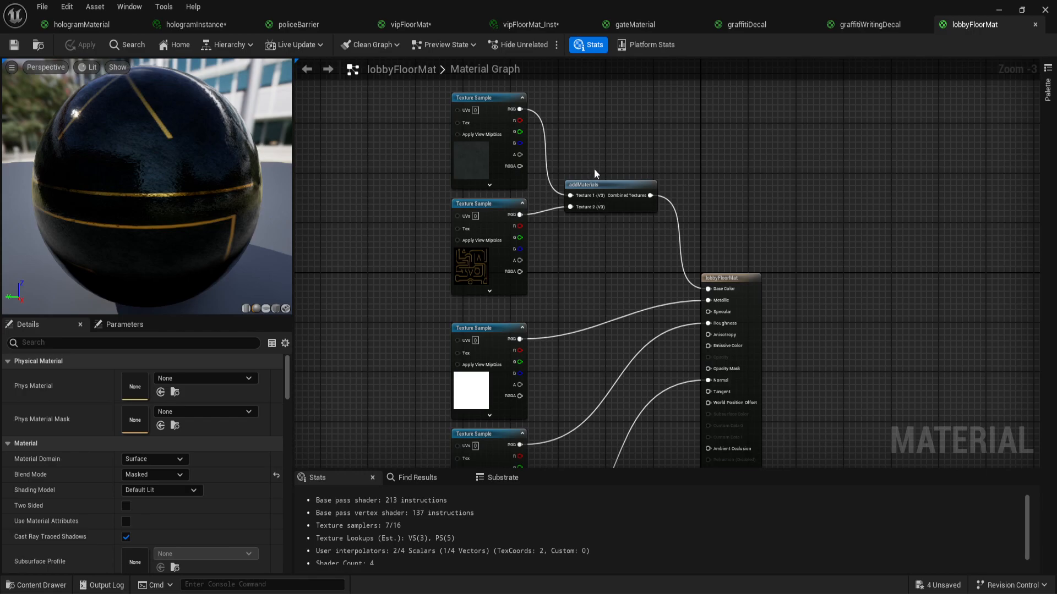
- Check the floorPattern and Metal029 colour textures that addMaterials combines for lobbyFloorMat's Base Color
{"action": "left_click_drag", "start_coordinate": [403, 188], "coordinate": [547, 293]}
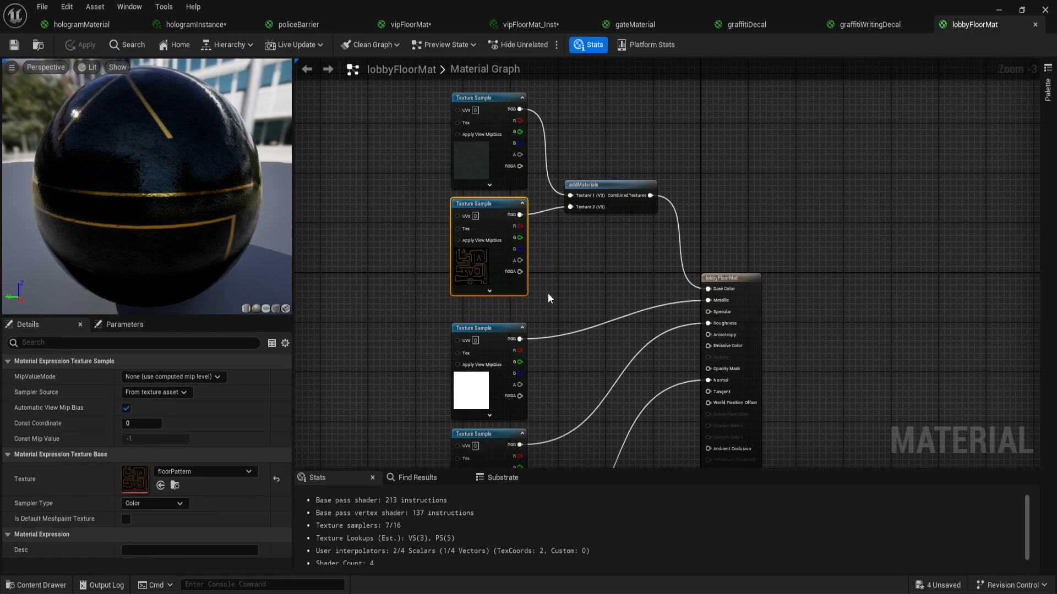
{"action": "left_click_drag", "start_coordinate": [446, 106], "coordinate": [493, 146]}
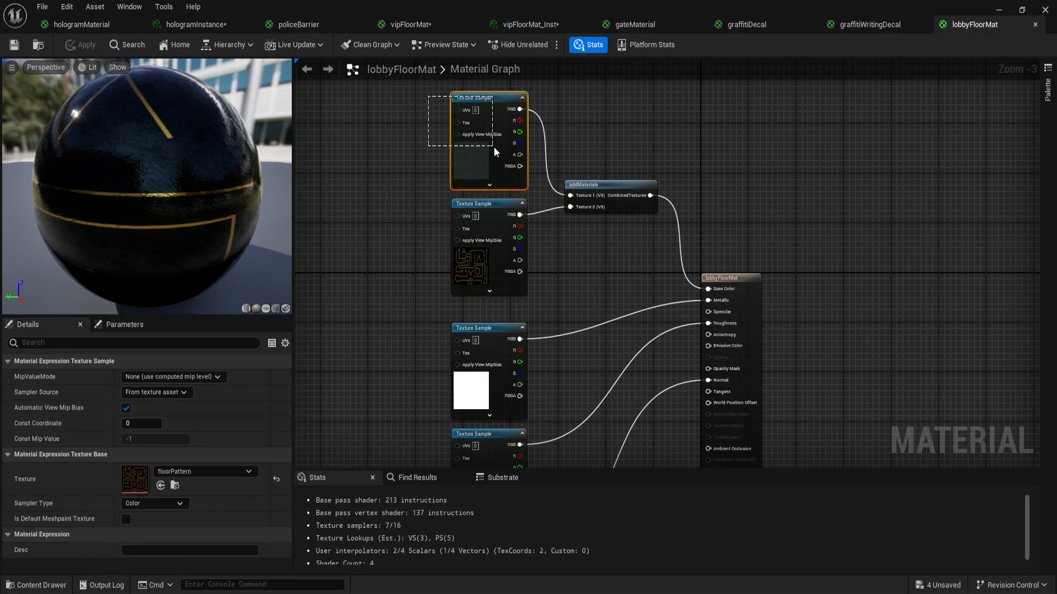
{"action": "right_click_drag", "start_coordinate": [415, 357], "coordinate": [420, 292]}
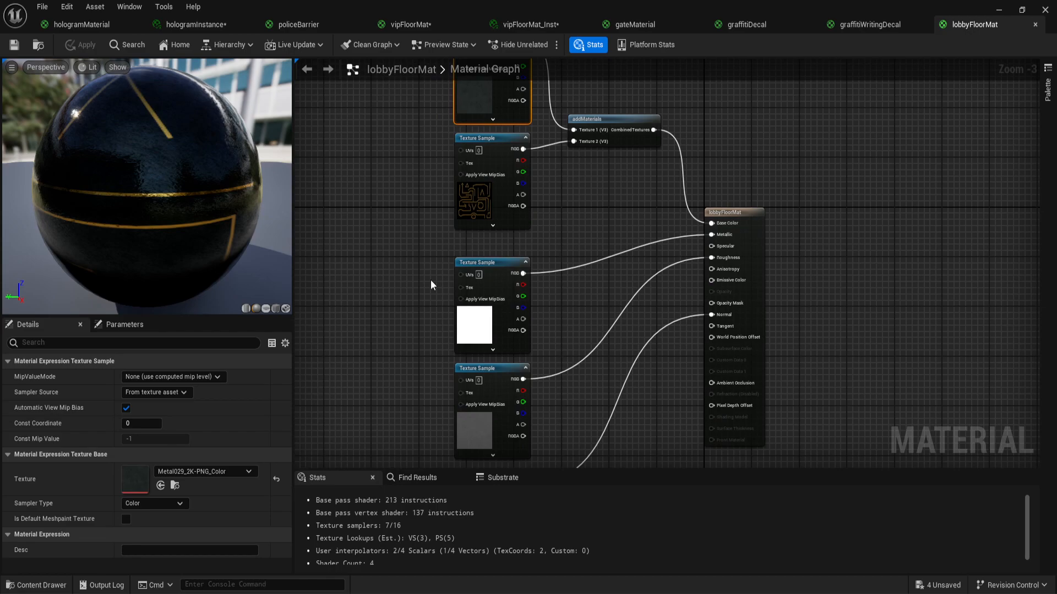
- Examine lobbyFloorMat's Metallic, Roughness and Normal texture connections and the reflections on its preview sphere
{"action": "scroll", "coordinate": [431, 280], "scroll_direction": "down", "scroll_amount": 2}
{"action": "right_click_drag", "start_coordinate": [402, 315], "coordinate": [411, 289]}
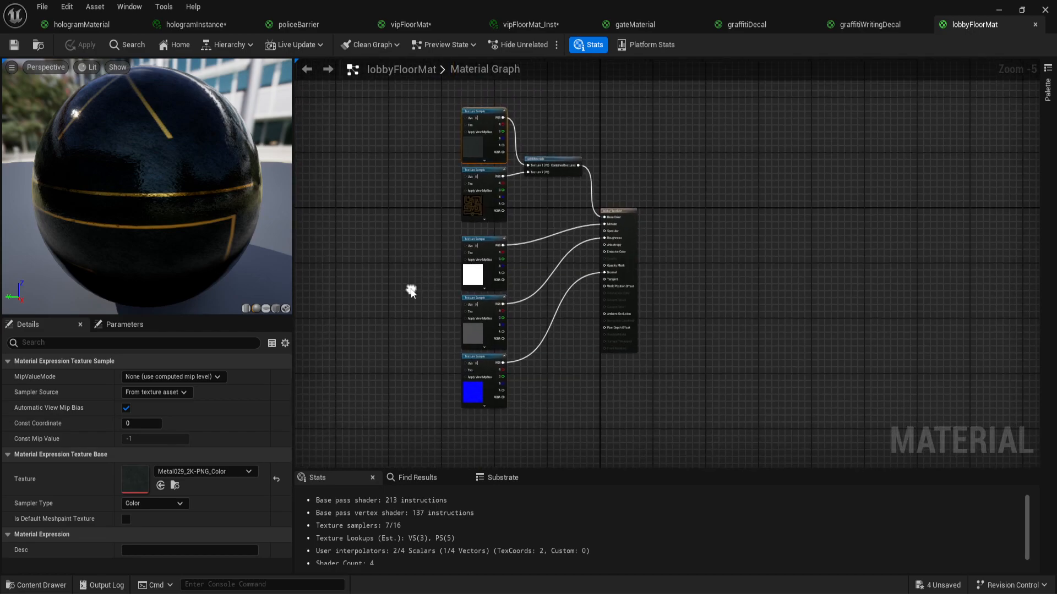
{"action": "left_click_drag", "start_coordinate": [412, 262], "coordinate": [543, 407]}
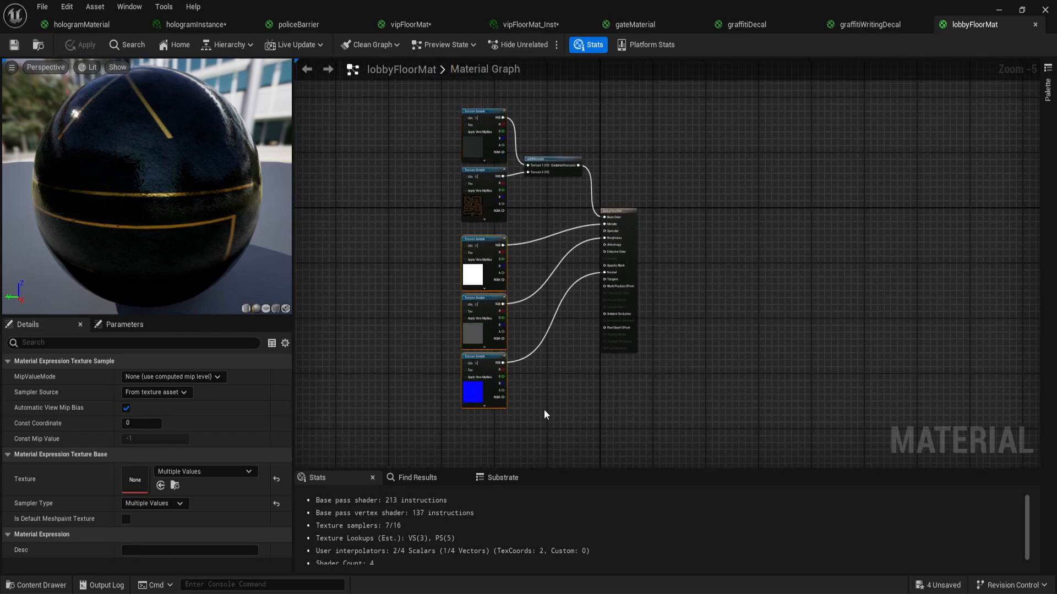
{"action": "scroll", "coordinate": [501, 365], "scroll_direction": "up", "scroll_amount": 1}
{"action": "scroll", "coordinate": [501, 365], "scroll_direction": "up", "scroll_amount": 1}
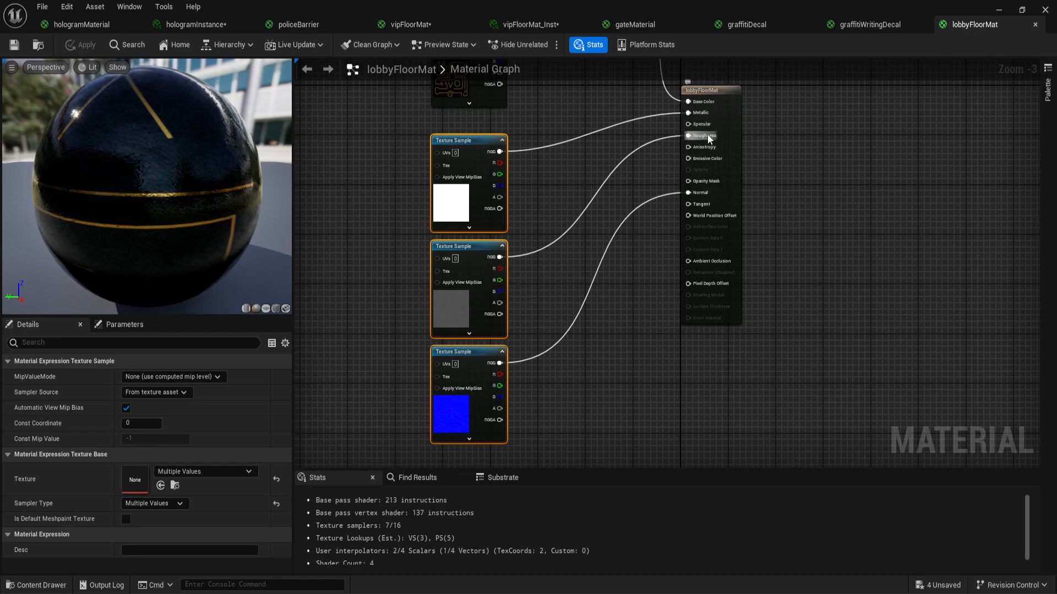
{"action": "right_click_drag", "start_coordinate": [556, 228], "coordinate": [545, 277]}
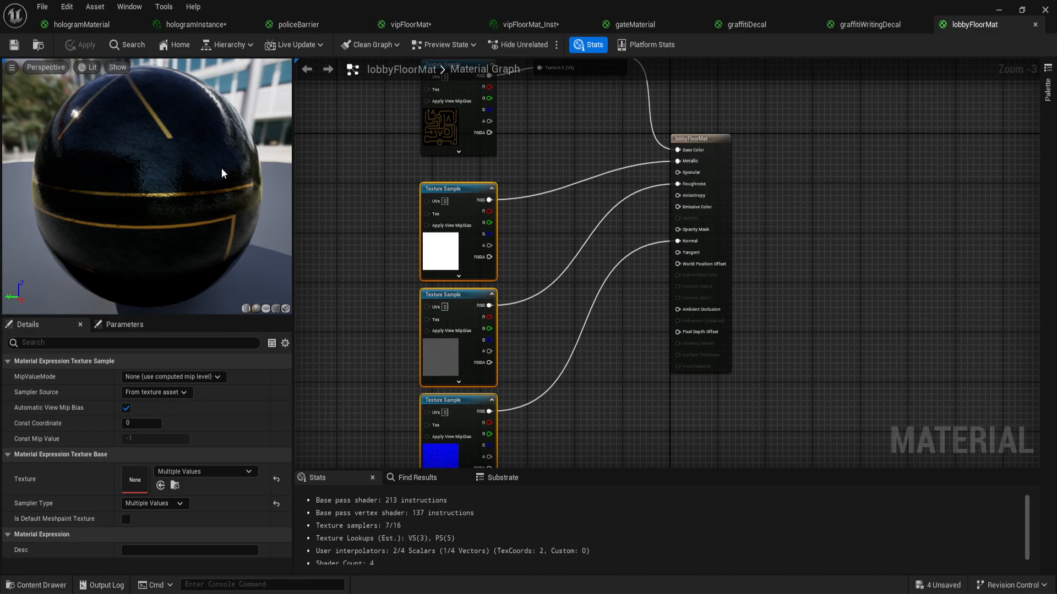
{"action": "left_click_drag", "start_coordinate": [198, 171], "coordinate": [110, 179]}
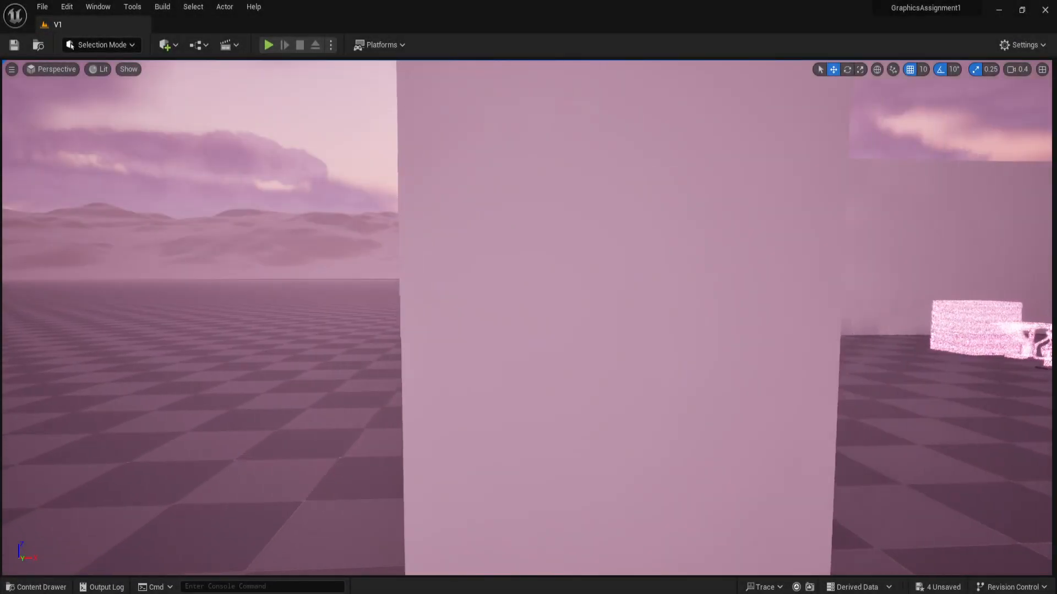
- Survey the V1 level's material displays in order, from the holograms and police barriers past the VIP floors and graffiti gate to the lobby floor
{"action": "key", "text": "d"}
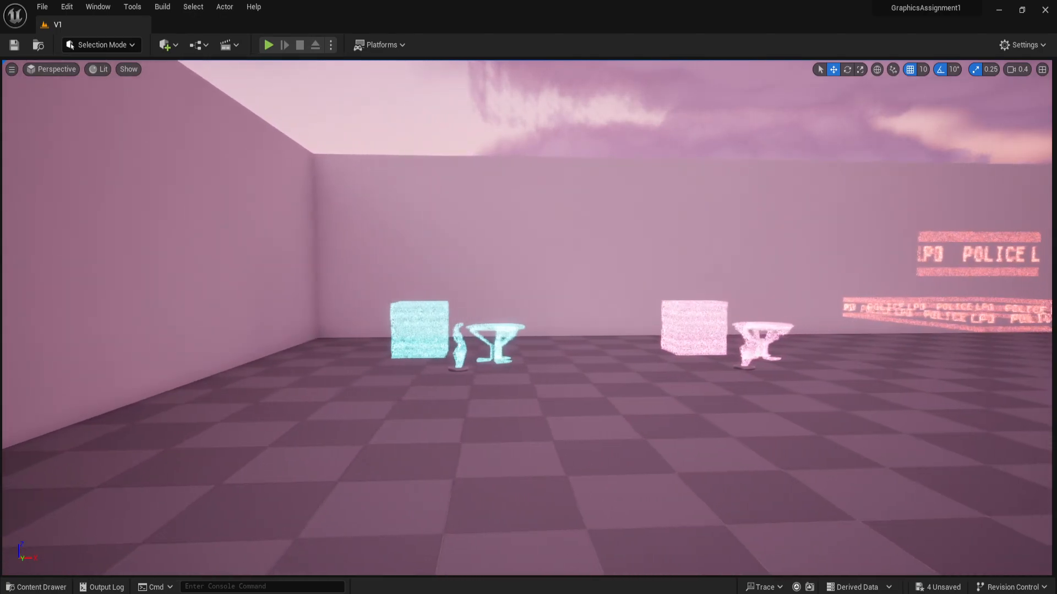
{"action": "key", "text": "d"}
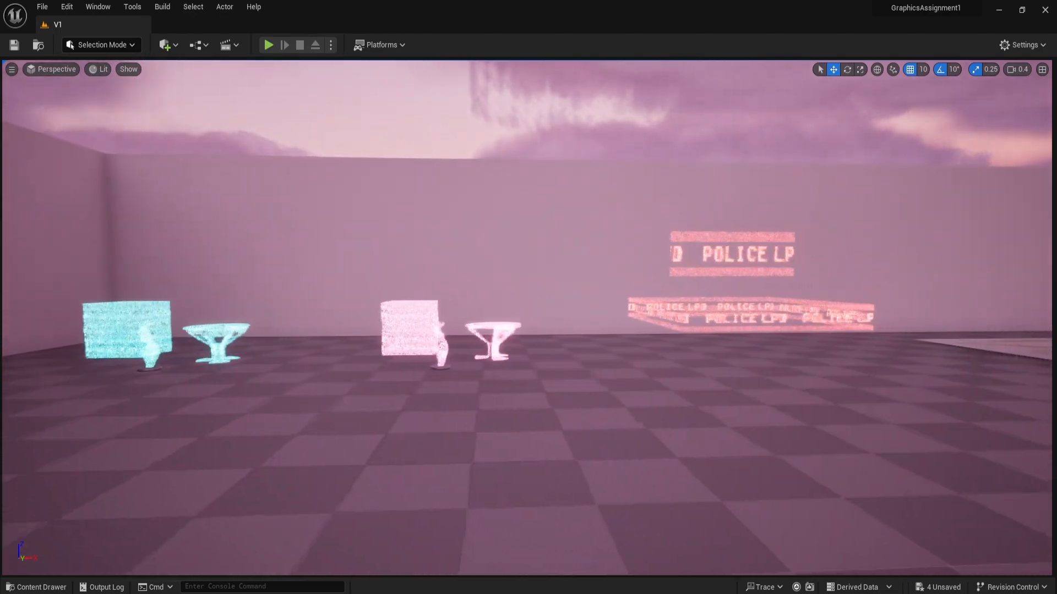
{"action": "key", "text": "d"}
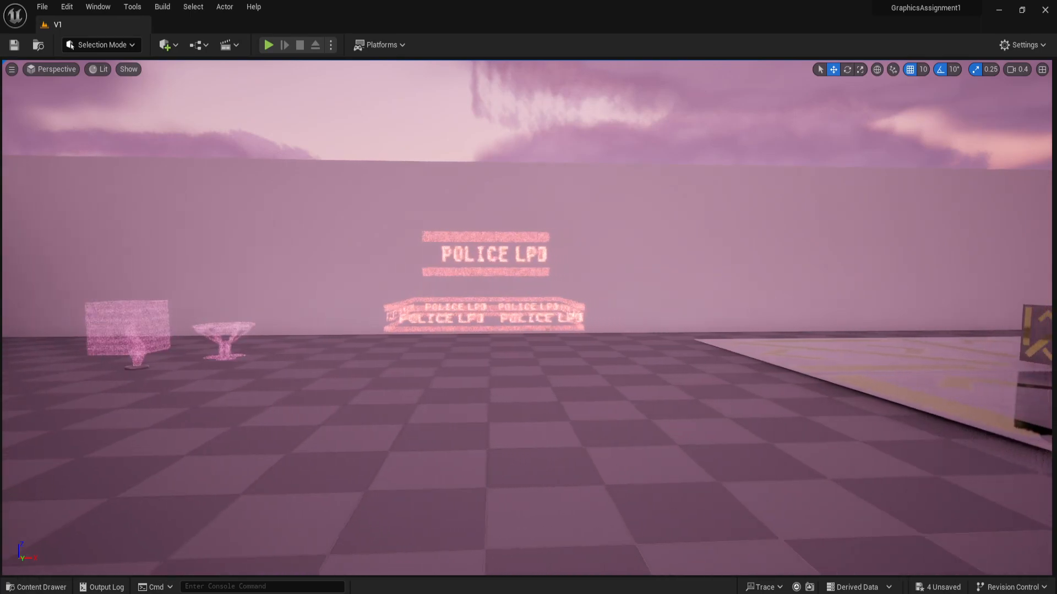
{"action": "key", "text": "d"}
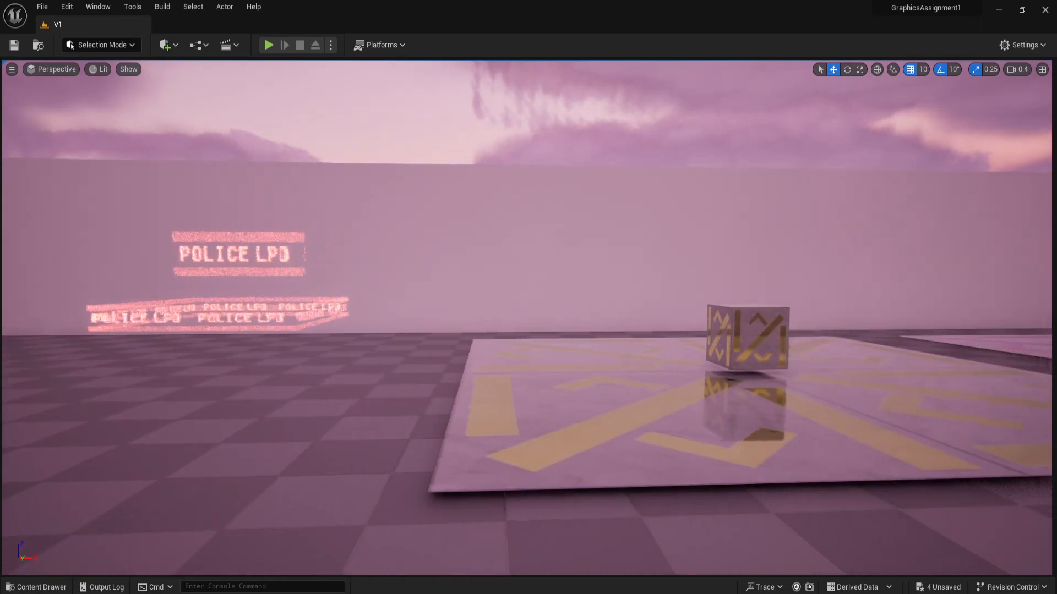
{"action": "key", "text": "d"}
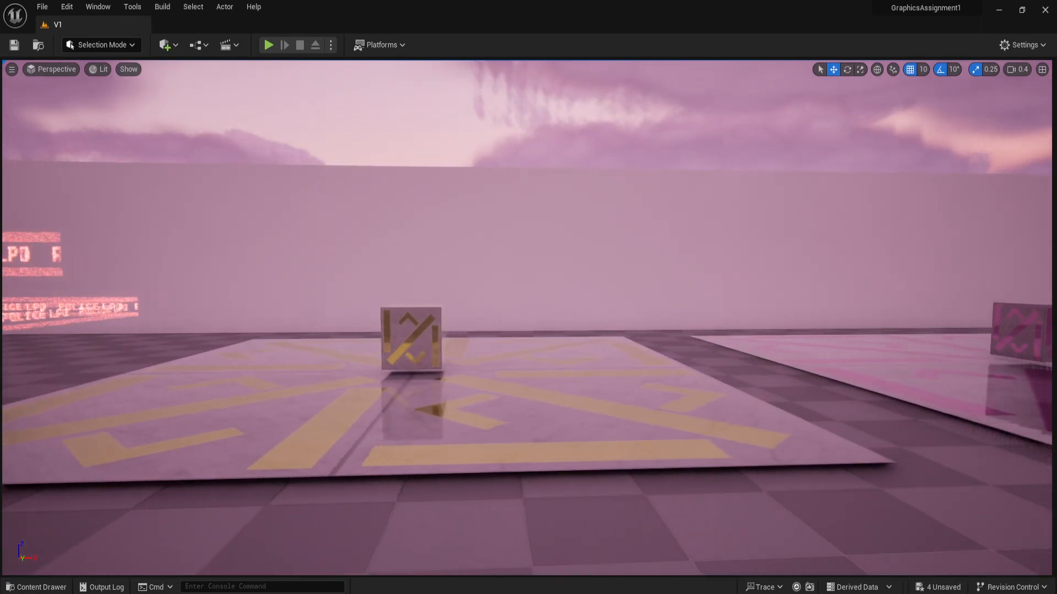
{"action": "key", "text": "d"}
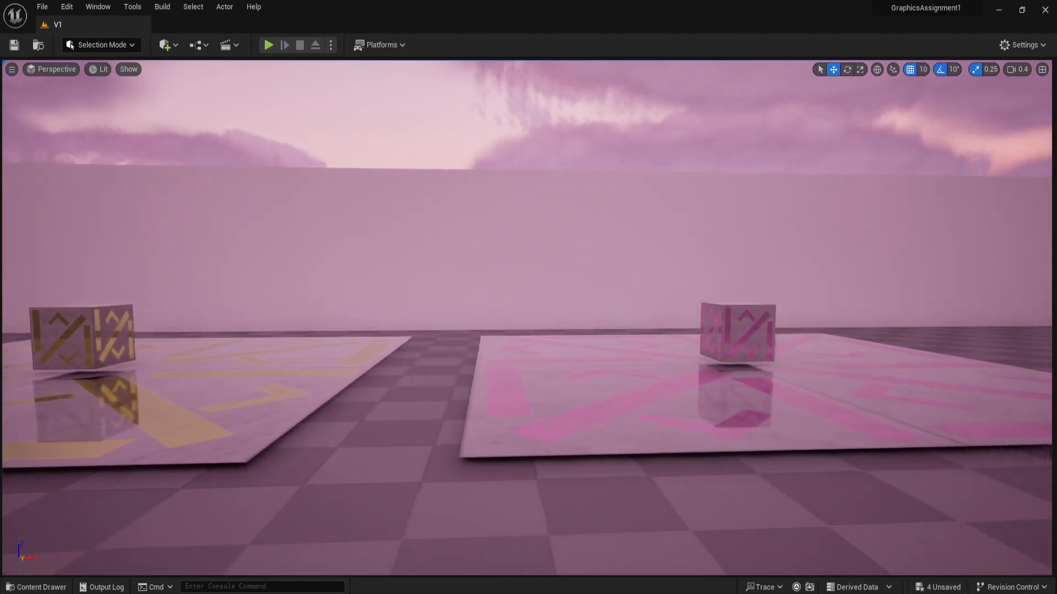
{"action": "key", "text": "d"}
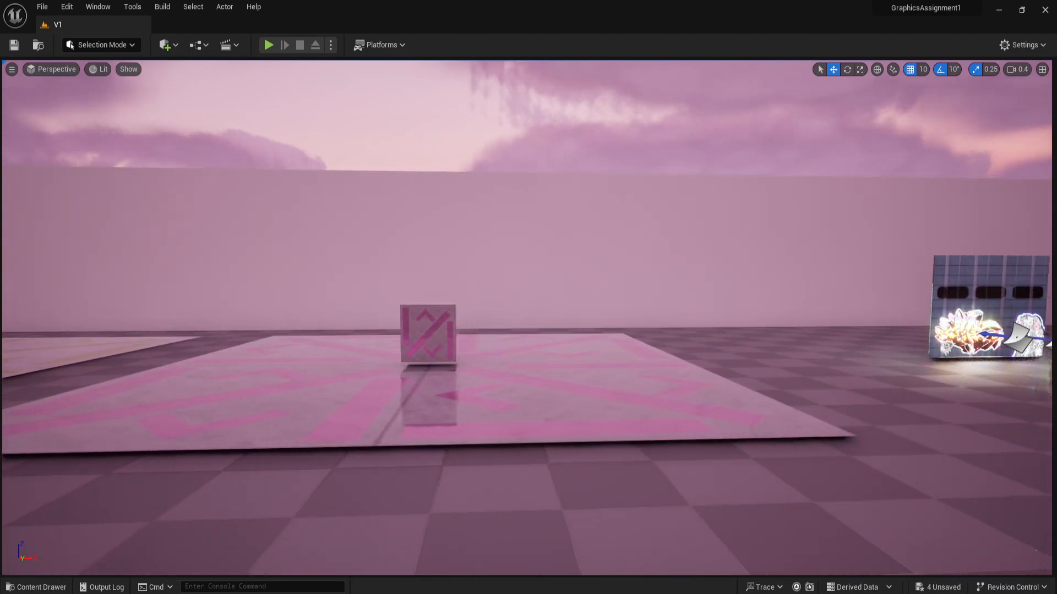
{"action": "key", "text": "d"}
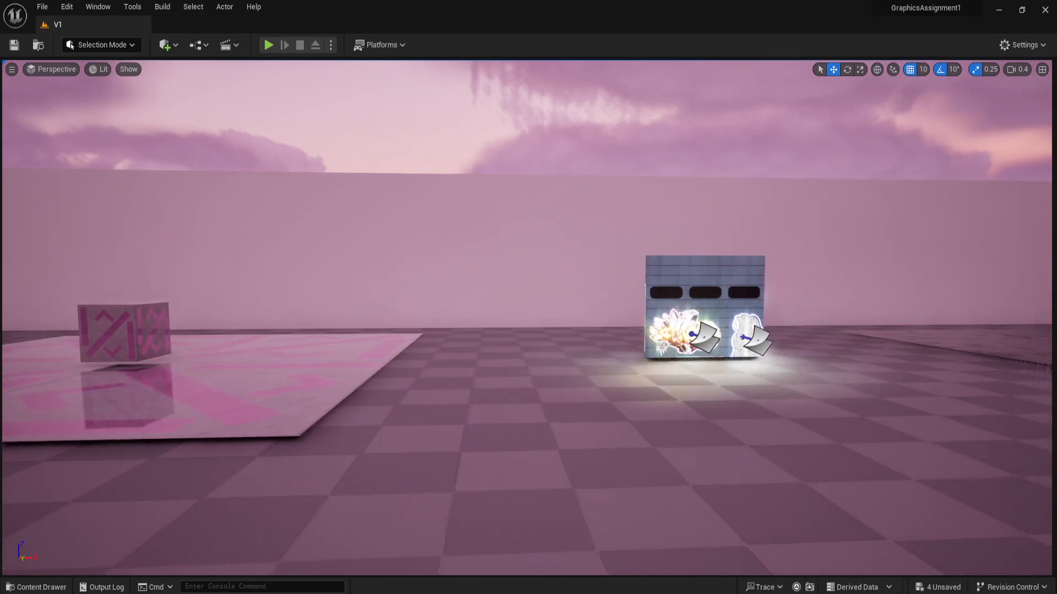
{"action": "key", "text": "d"}
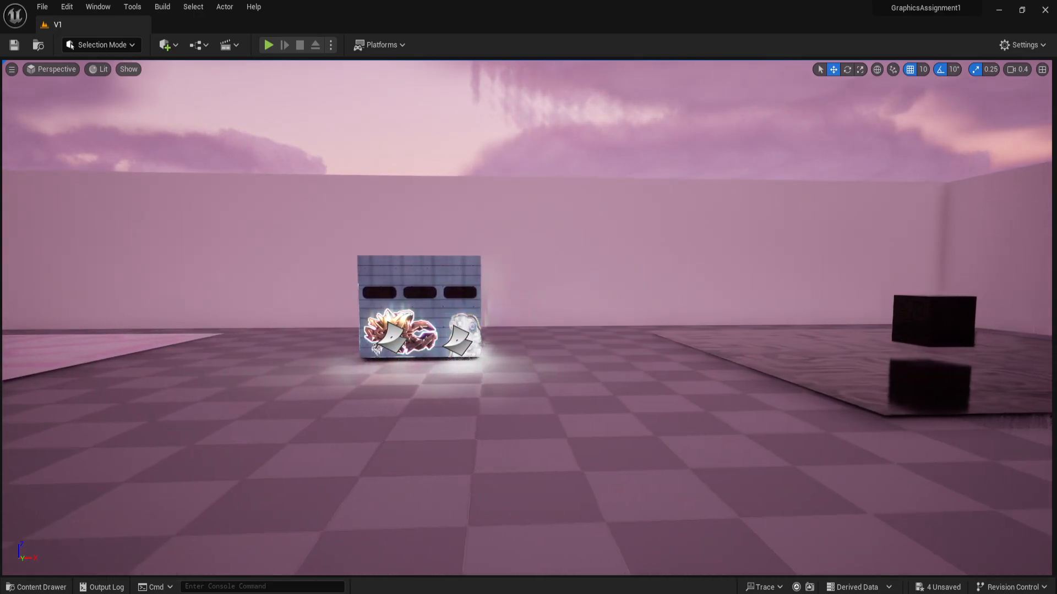
{"action": "key", "text": "d"}
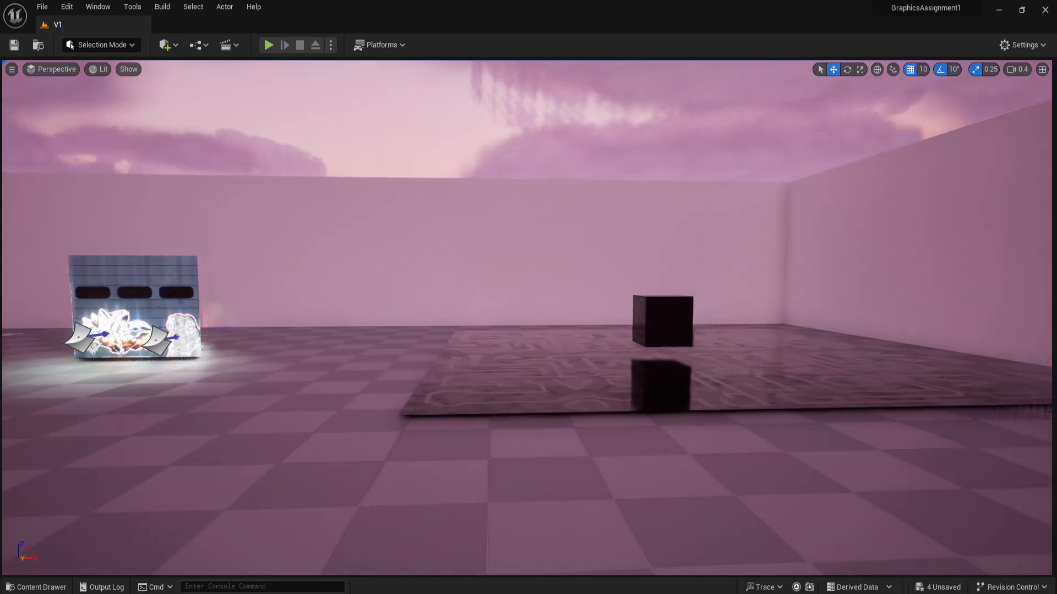